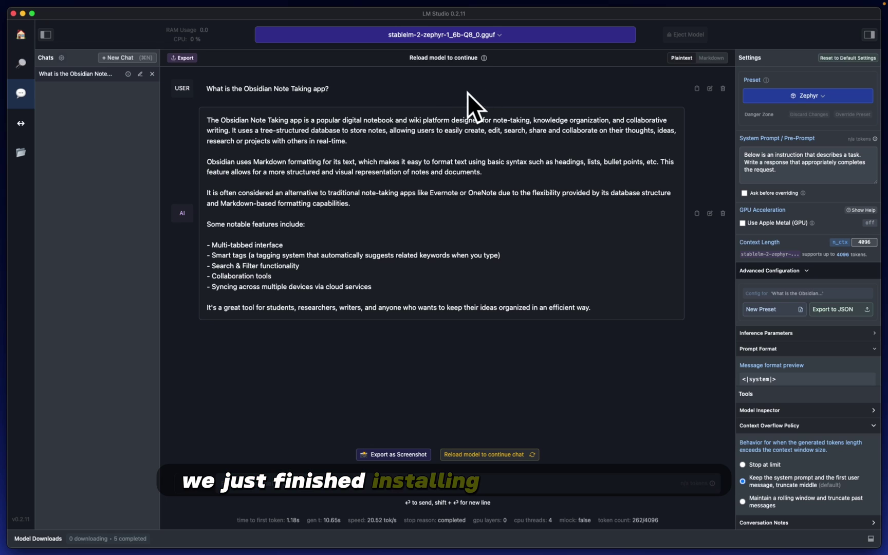
# Pick the stablelm 2 zephyr model in the chat selector, then cancel its loading.
pyautogui.click(506, 36)
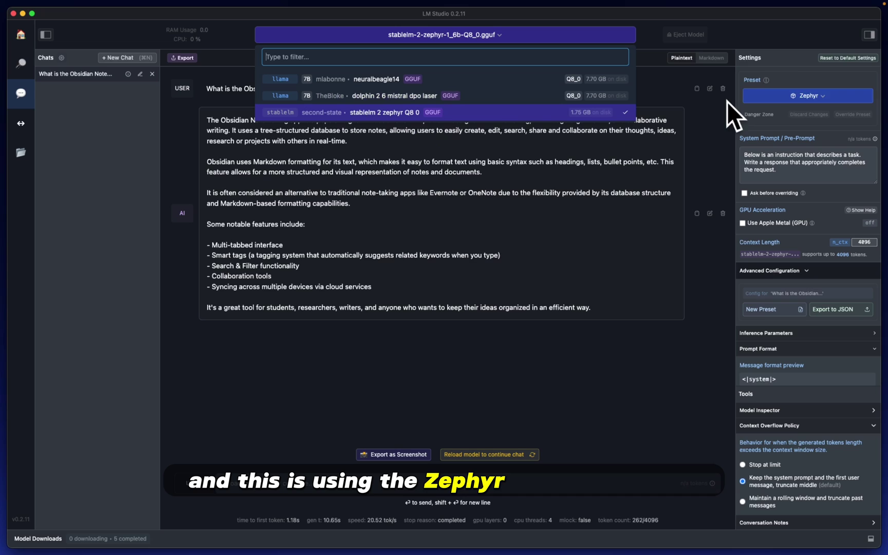
pyautogui.click(468, 114)
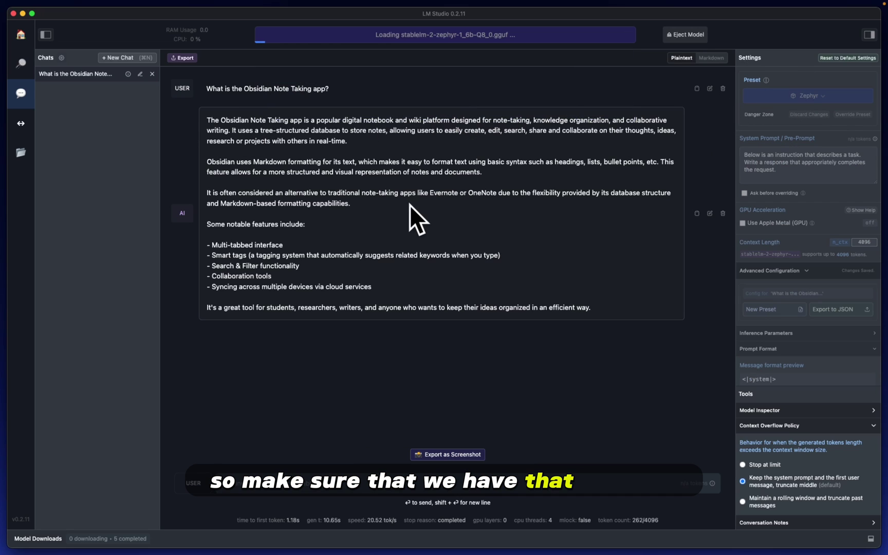
pyautogui.click(686, 34)
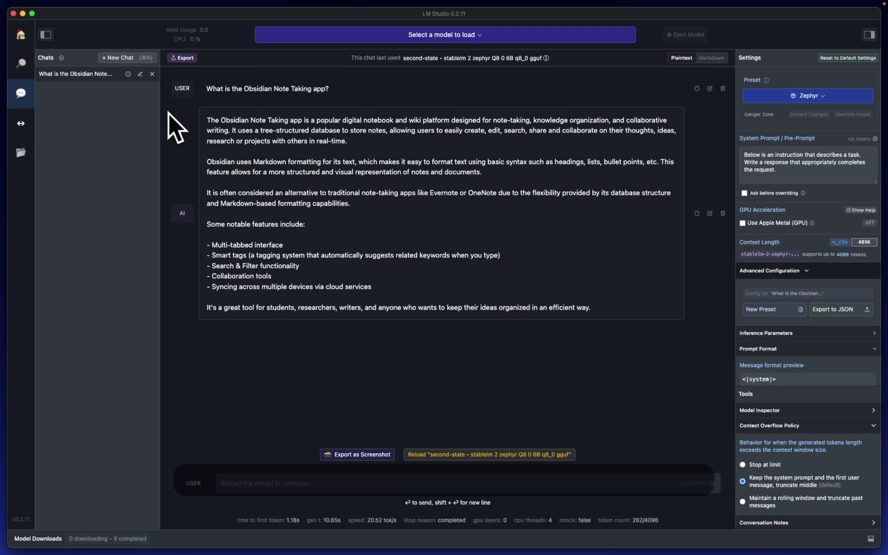
# On the Local Server page, load the stablelm 2 zephyr Q8_0 model.
pyautogui.click(21, 128)
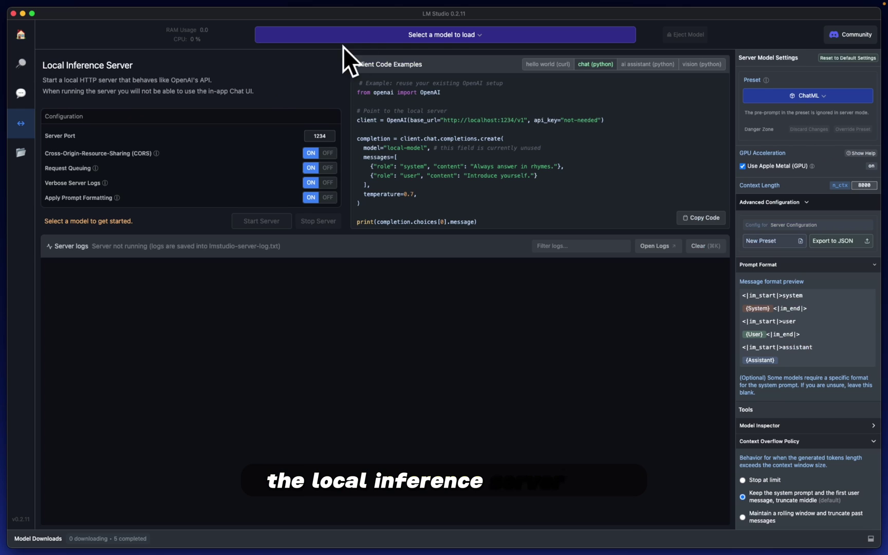
pyautogui.click(490, 34)
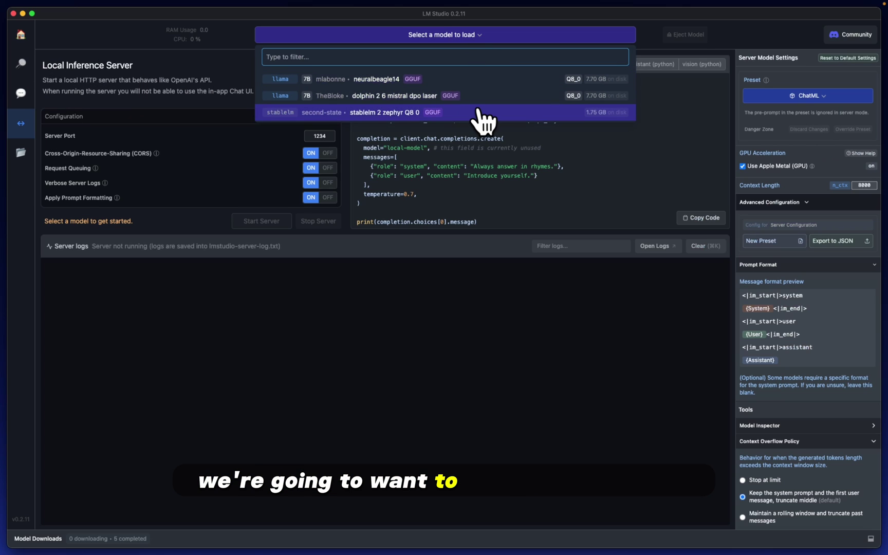
pyautogui.click(484, 113)
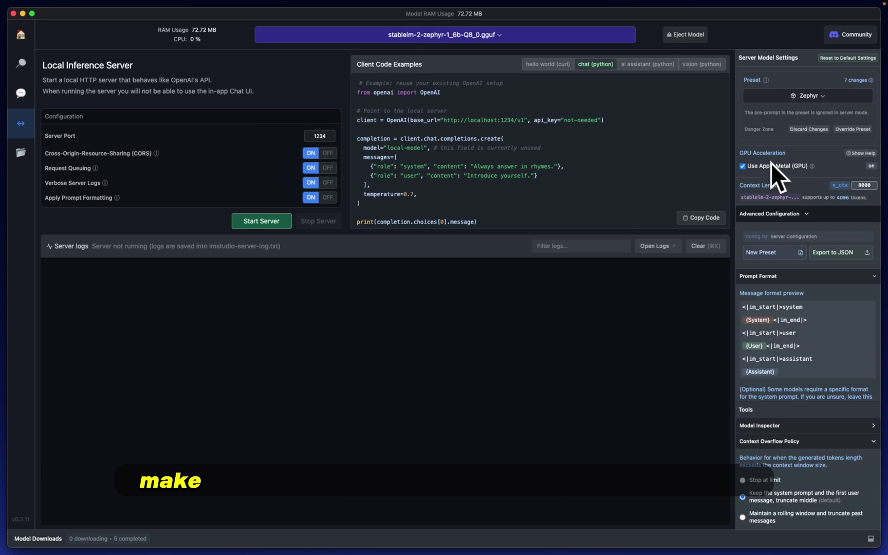
# Apply the Zephyr prompt preset and reload the model so the changes take effect.
pyautogui.click(826, 103)
pyautogui.scroll(-5, 802, 226)
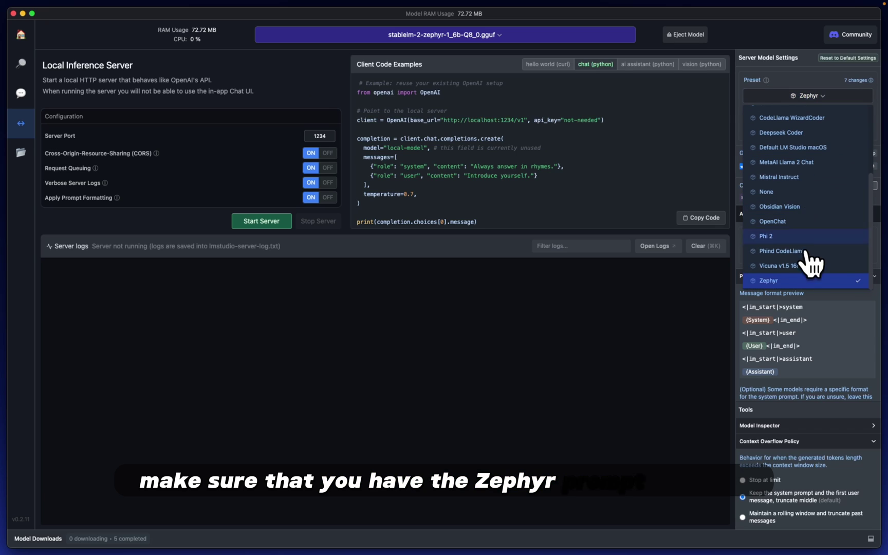
pyautogui.click(785, 284)
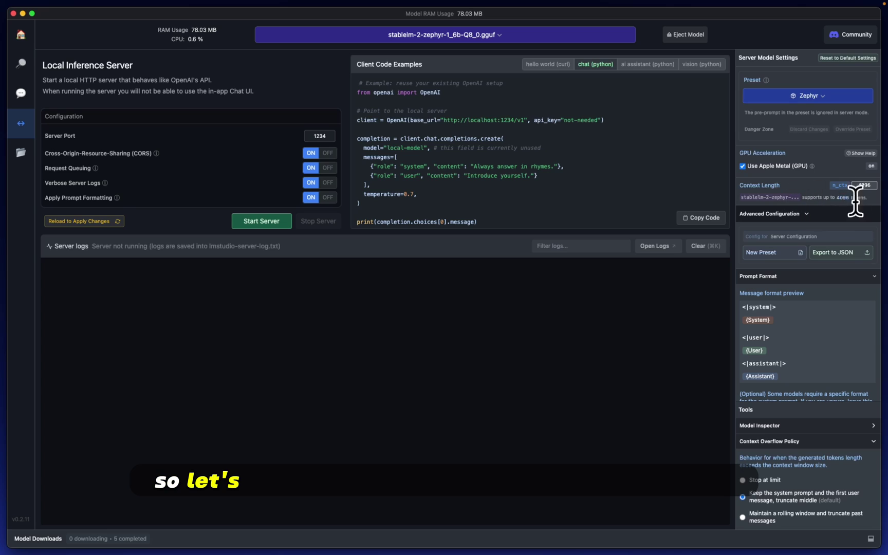
pyautogui.click(109, 223)
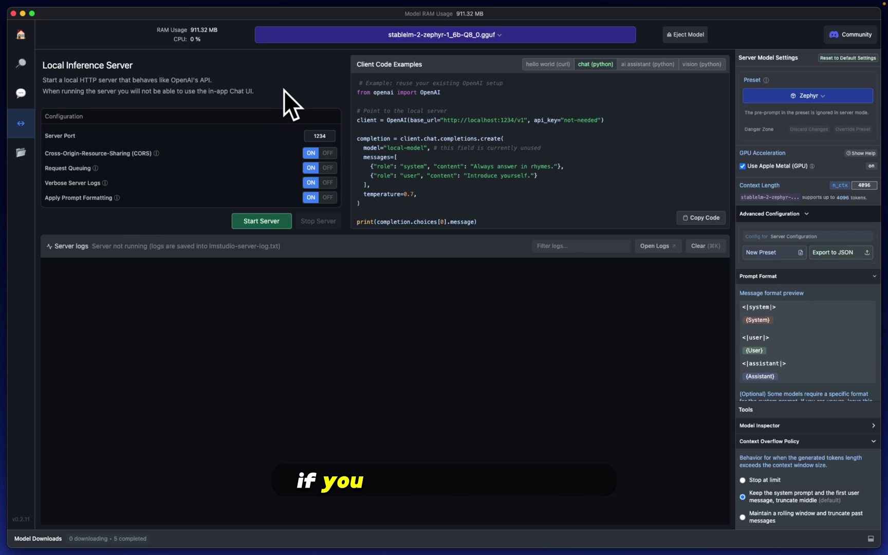
pyautogui.click(475, 36)
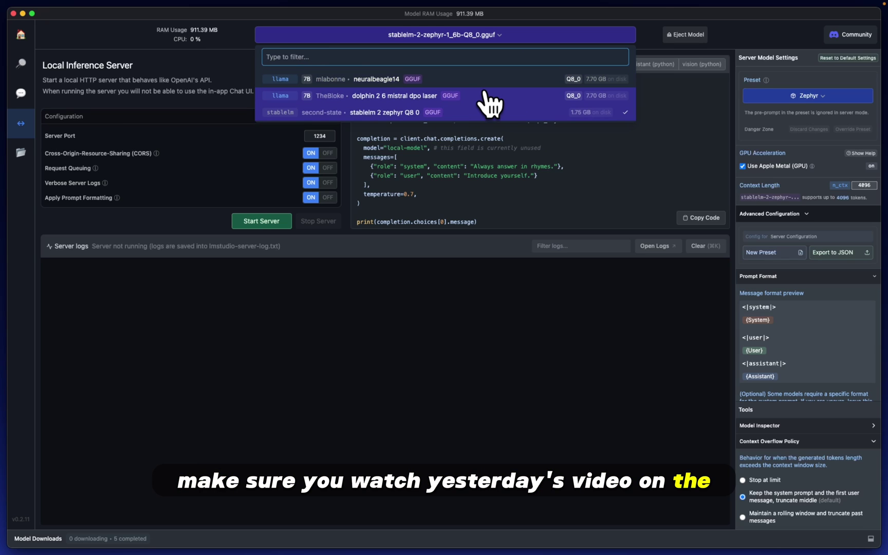
pyautogui.click(213, 57)
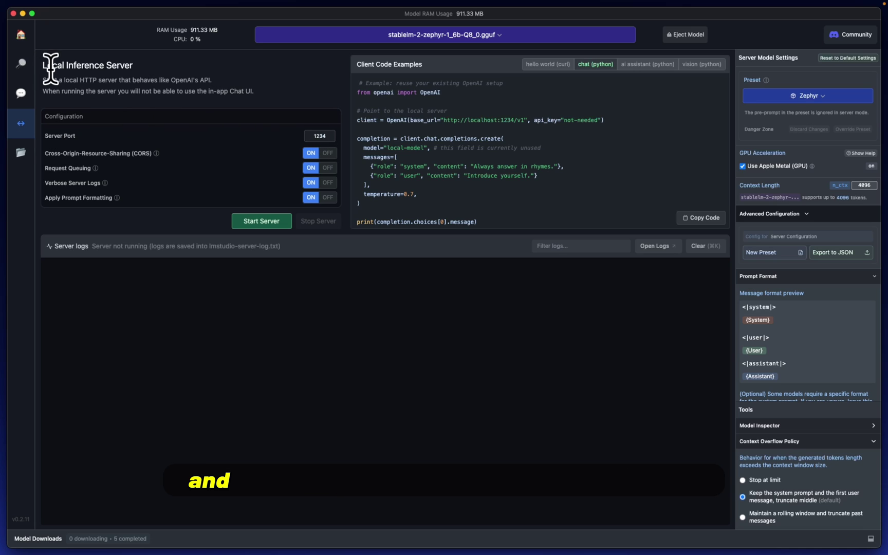
pyautogui.moveTo(316, 155)
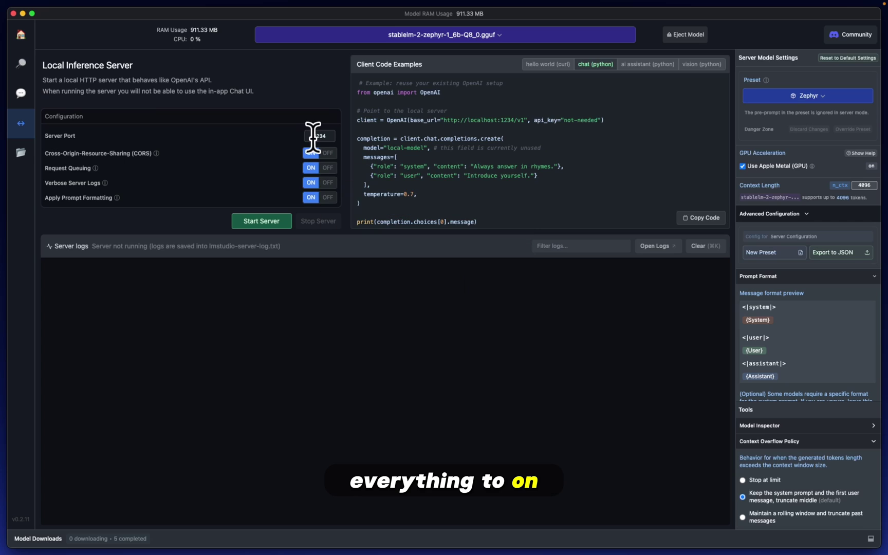
pyautogui.moveTo(311, 135); pyautogui.dragTo(329, 136)
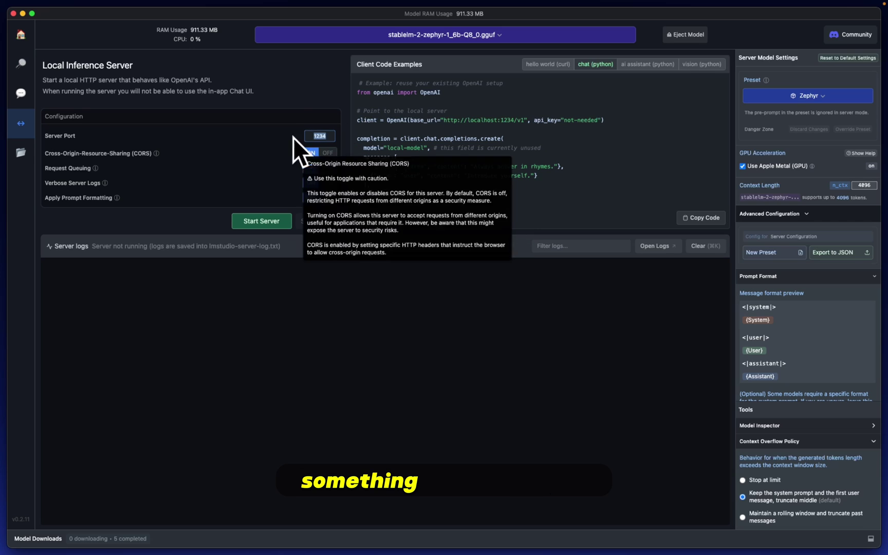
pyautogui.click(327, 136)
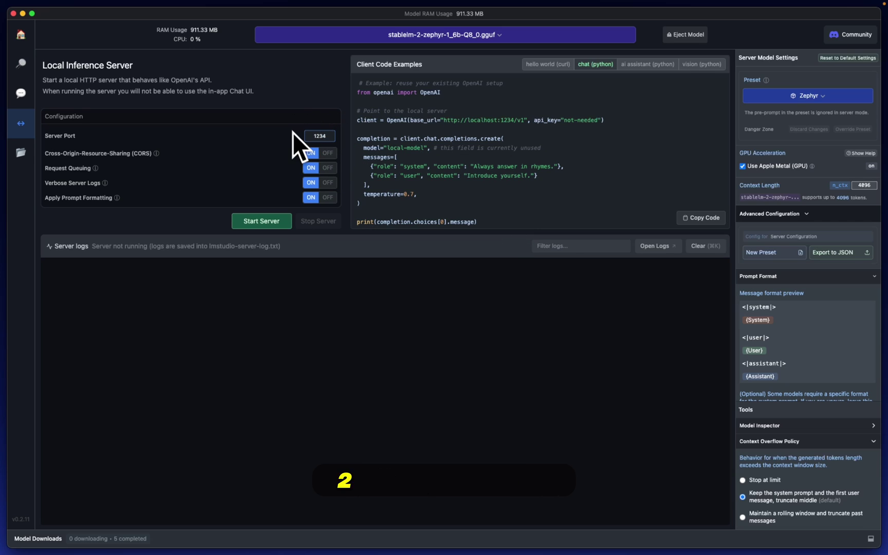
pyautogui.click(276, 222)
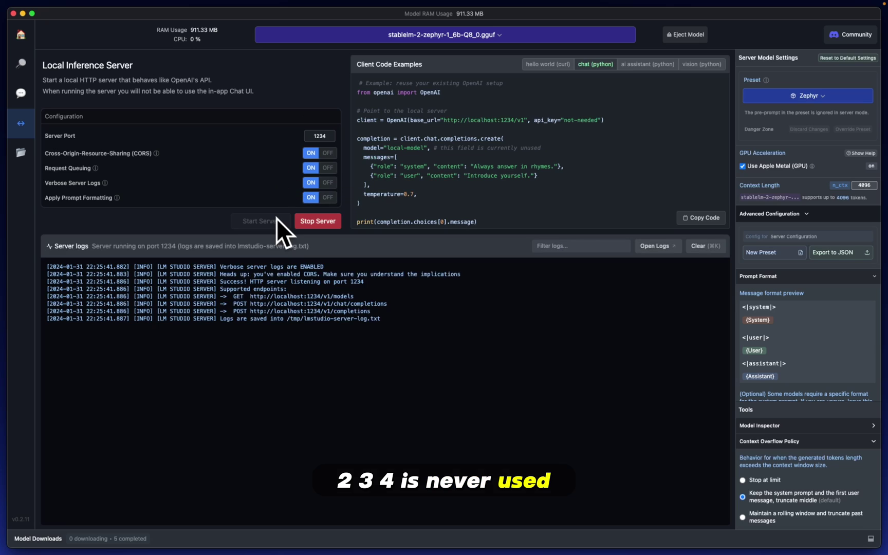
pyautogui.moveTo(352, 65); pyautogui.dragTo(430, 63)
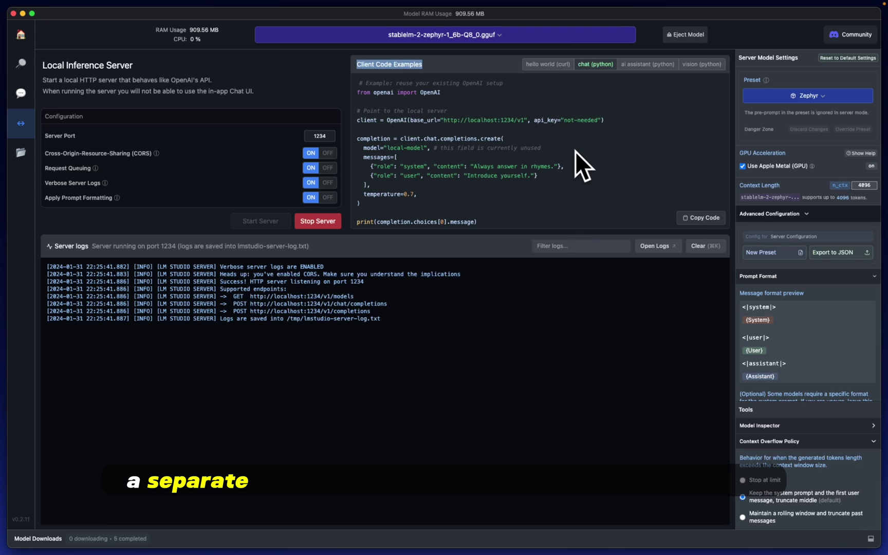
pyautogui.click(628, 165)
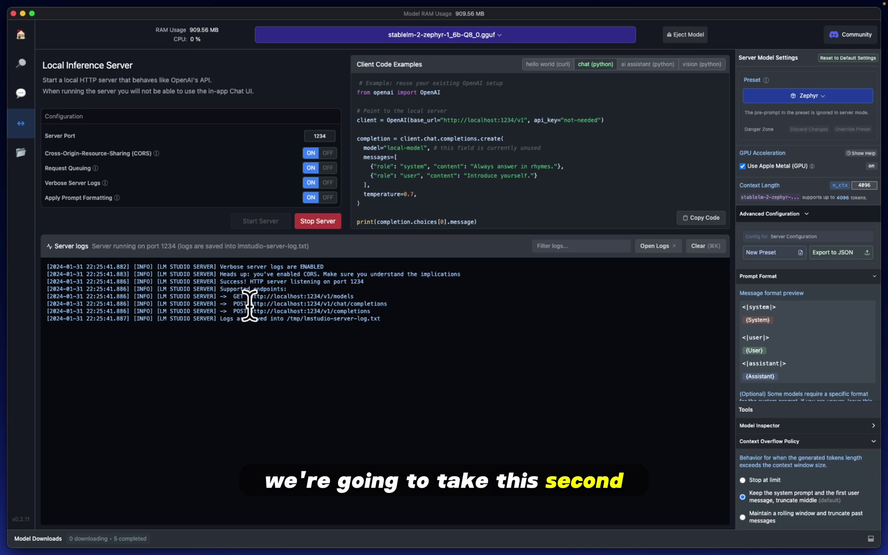
pyautogui.moveTo(248, 297); pyautogui.dragTo(404, 312)
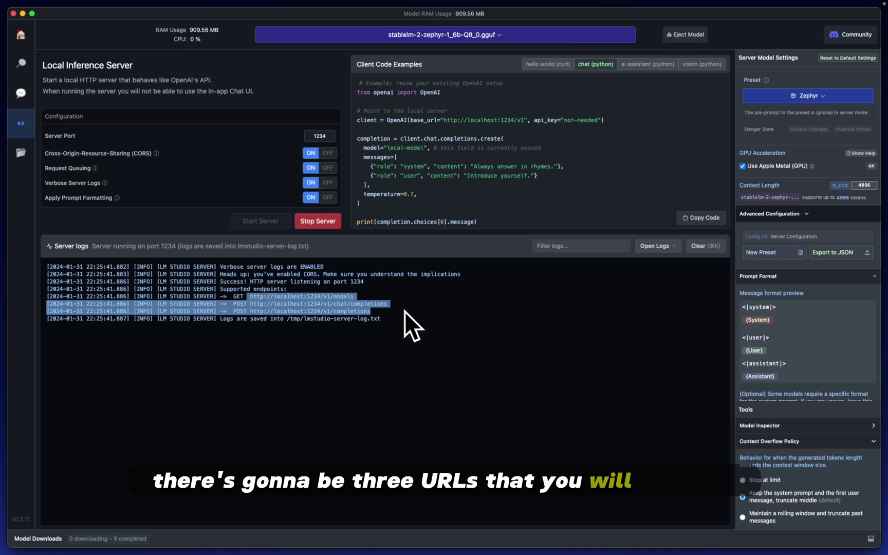
pyautogui.click(404, 312)
pyautogui.moveTo(251, 304); pyautogui.dragTo(394, 304)
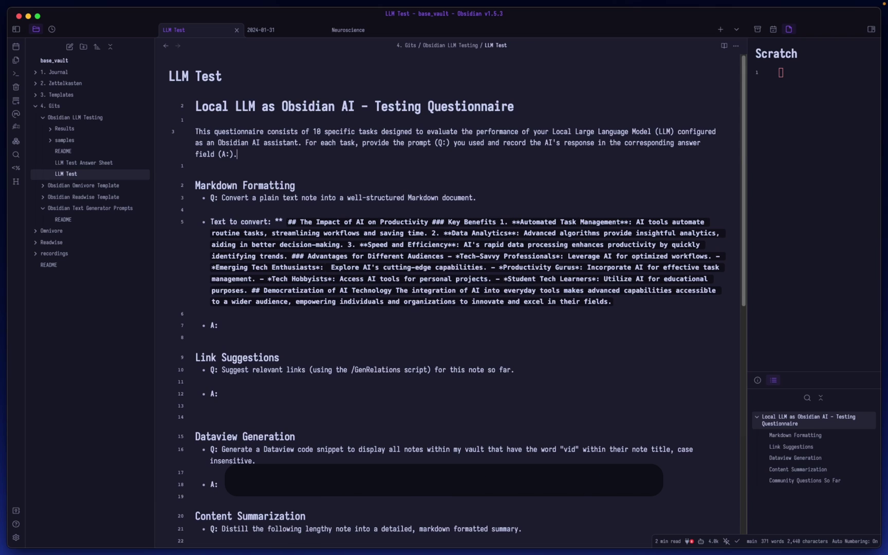
# Look up Text Generator in the community plugin browser, confirming version 0.6.8, then close the browser.
pyautogui.press('super+comma')
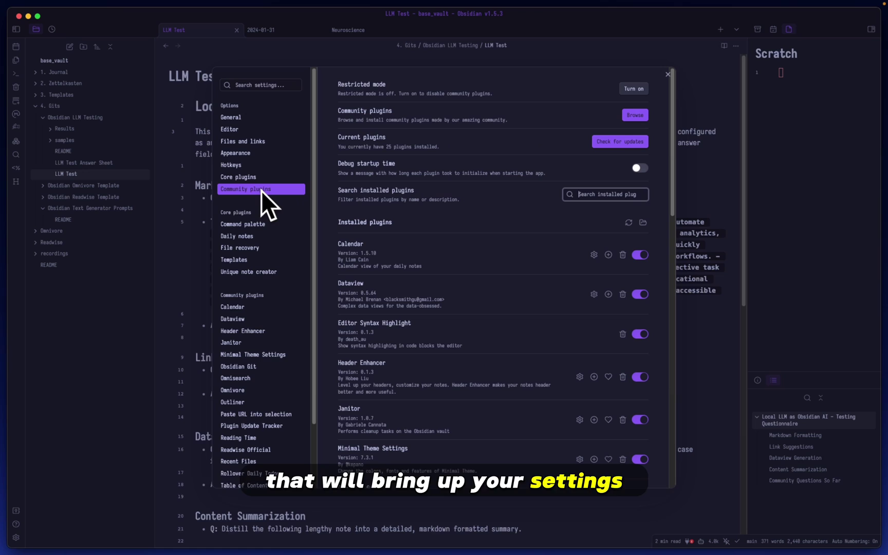
pyautogui.click(637, 116)
pyautogui.write('t')
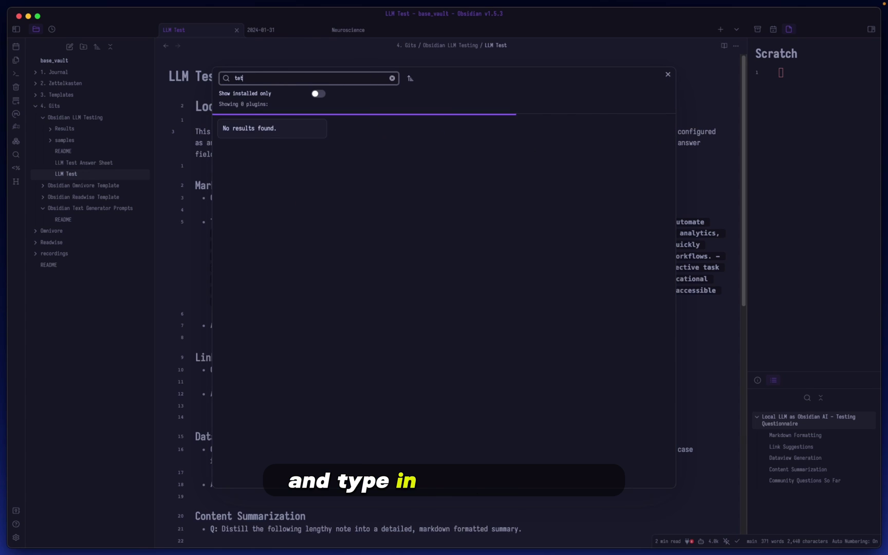
pyautogui.write('ext generator')
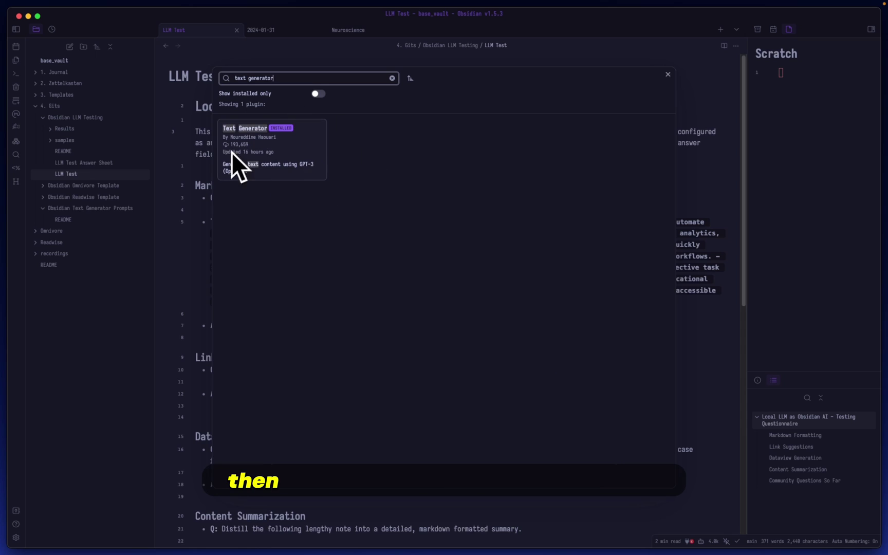
pyautogui.click(287, 140)
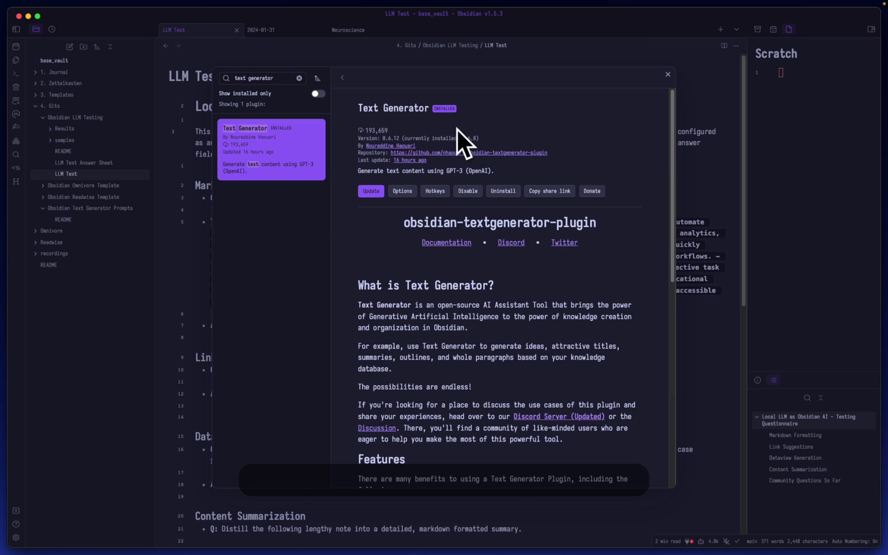
pyautogui.click(299, 78)
pyautogui.click(667, 75)
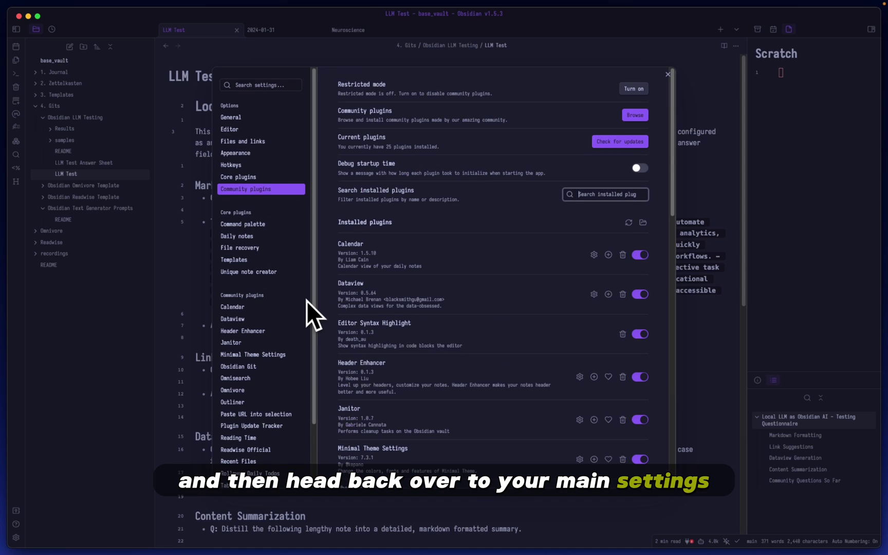
# In the Text Generator plugin settings, select Custom as the LLM provider.
pyautogui.scroll(-3, 306, 301)
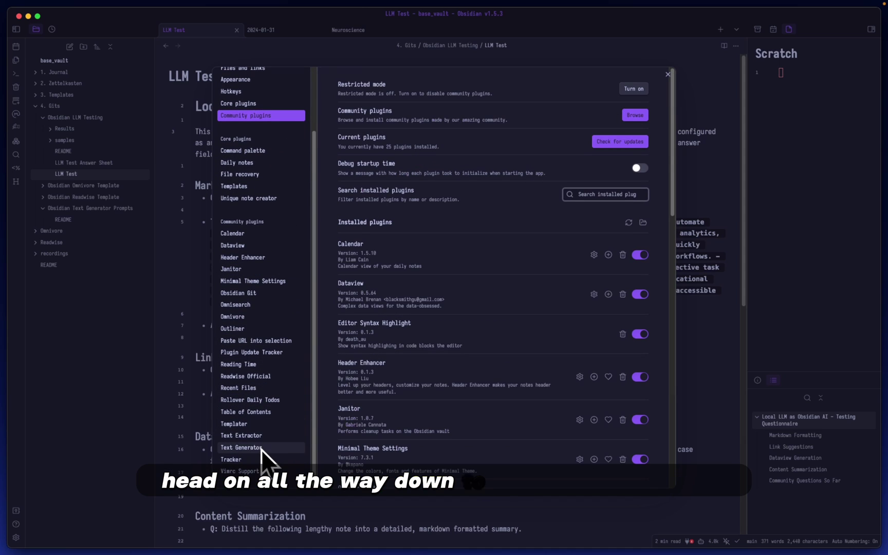
pyautogui.click(266, 447)
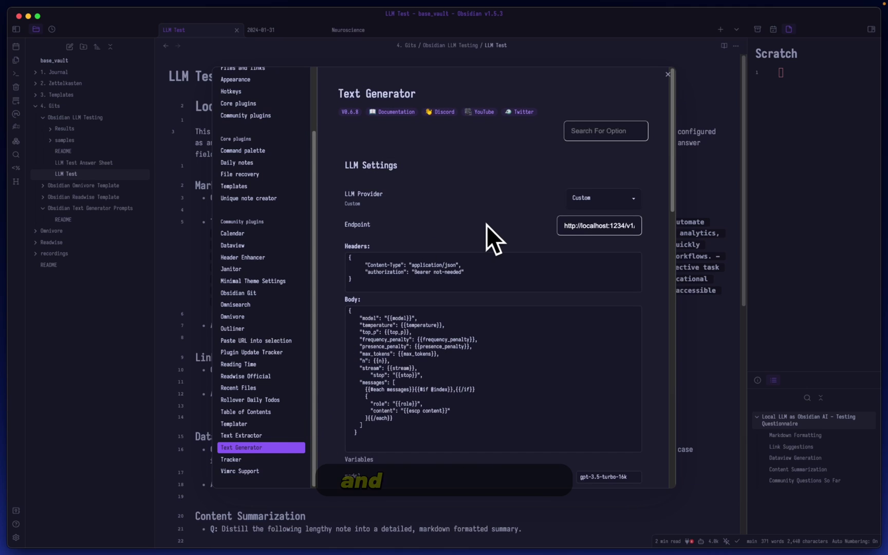
pyautogui.click(614, 198)
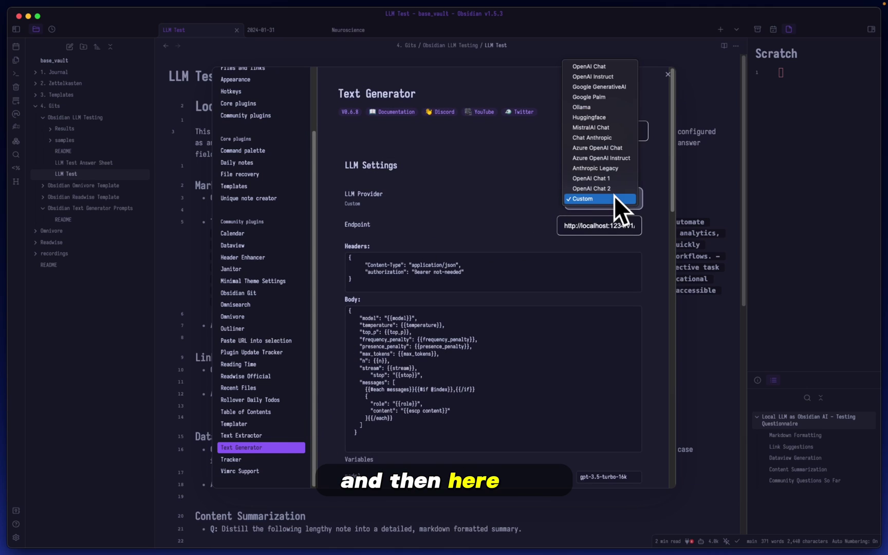
pyautogui.click(442, 188)
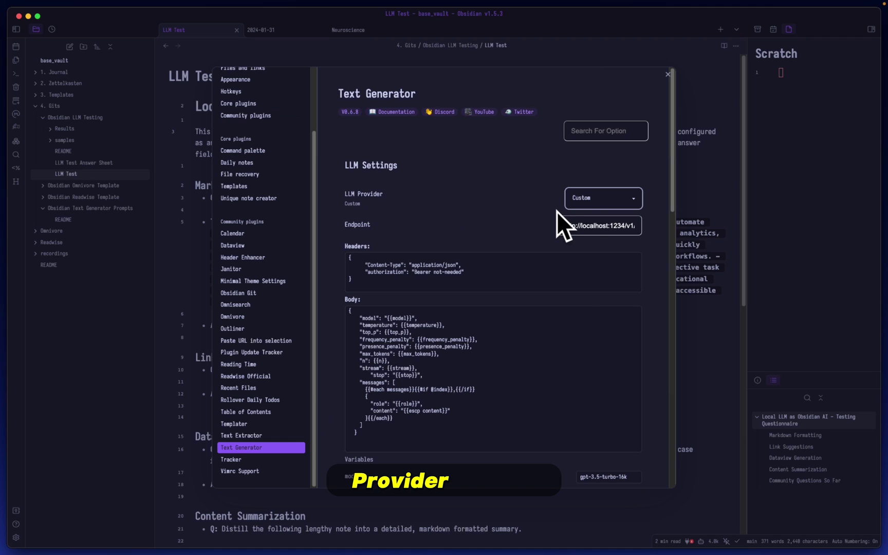
pyautogui.click(617, 205)
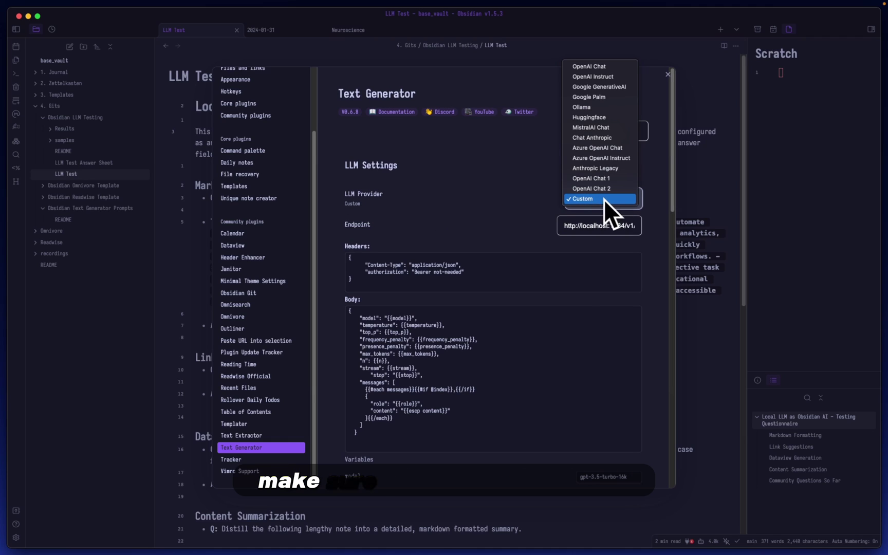
pyautogui.click(605, 199)
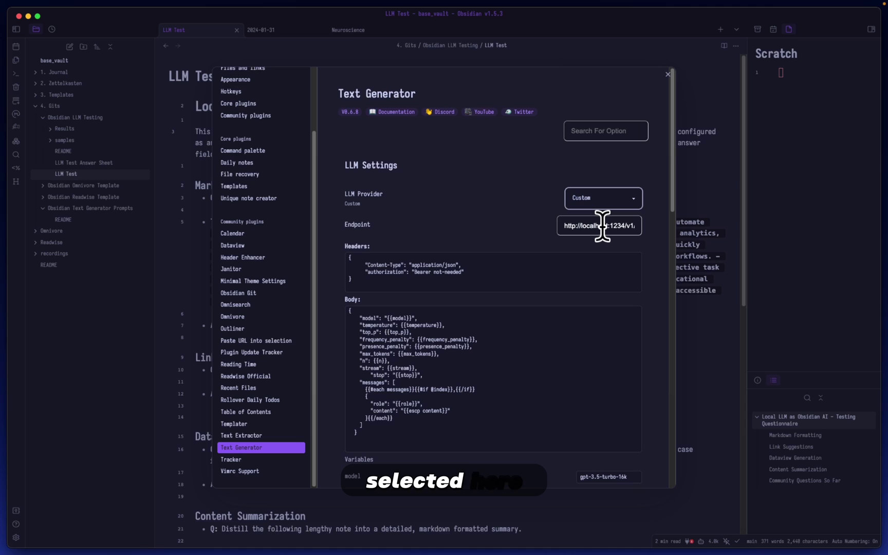
pyautogui.click(602, 225)
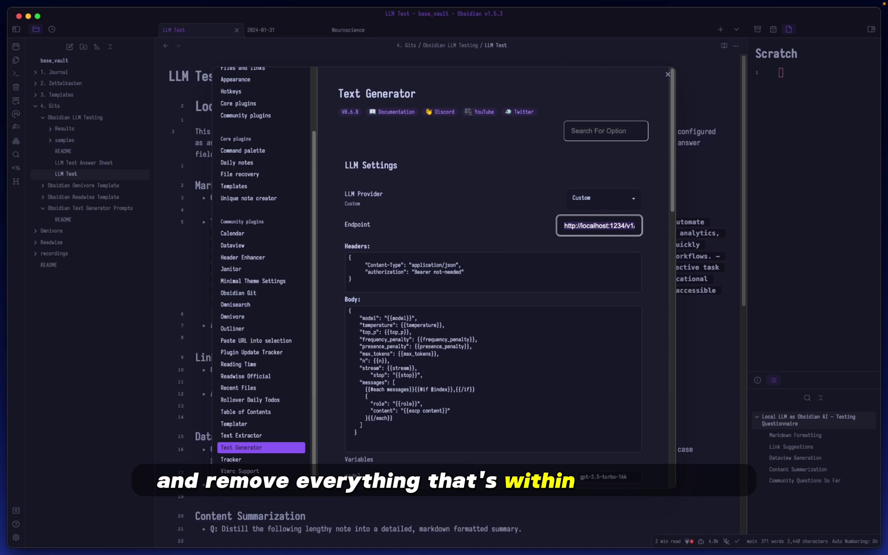
pyautogui.press('super+a')
pyautogui.press('BackSpace')
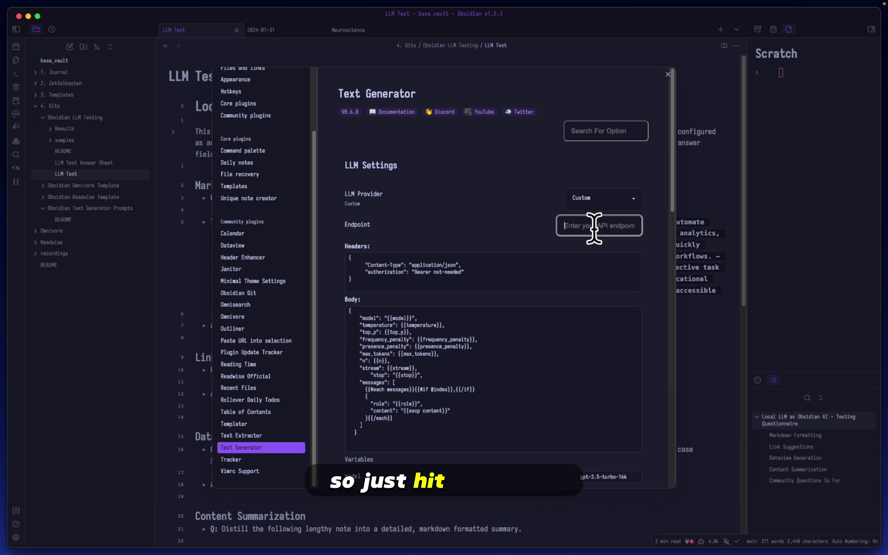
pyautogui.press('super+v')
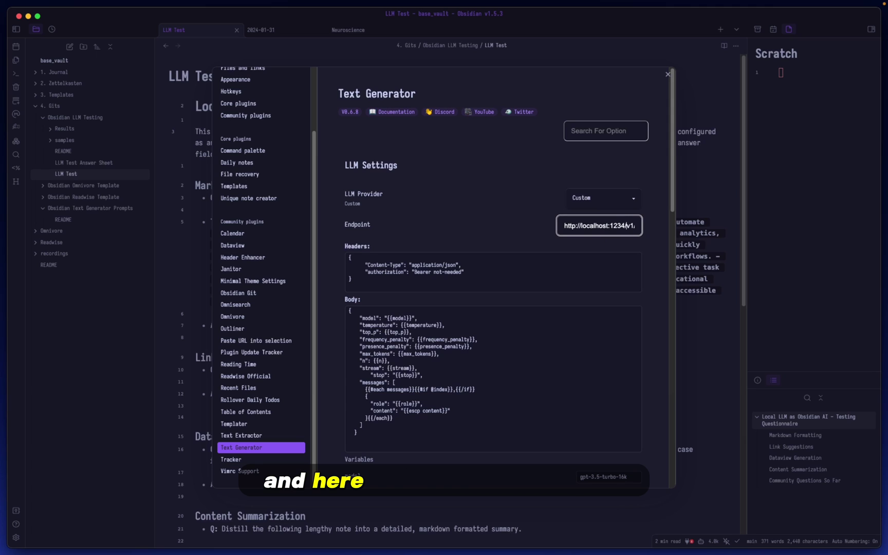
pyautogui.hscroll(5, 627, 226)
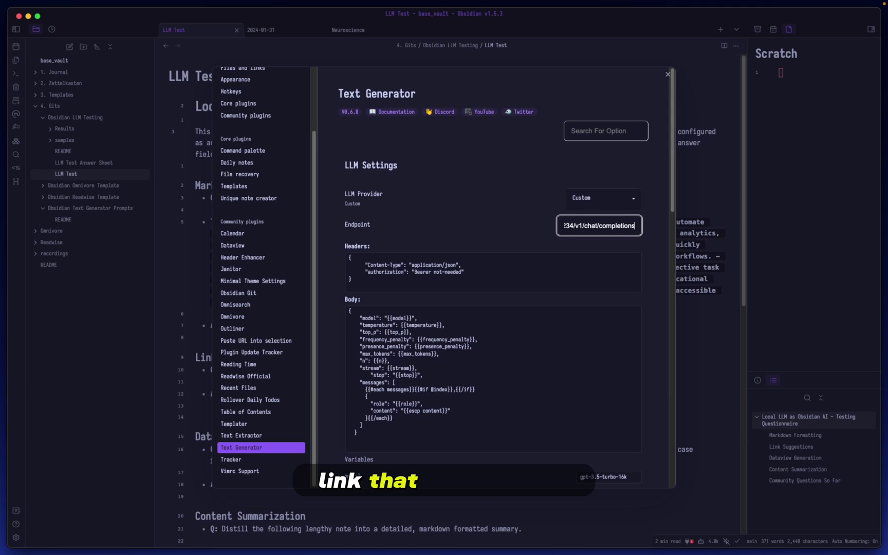
pyautogui.click(348, 246)
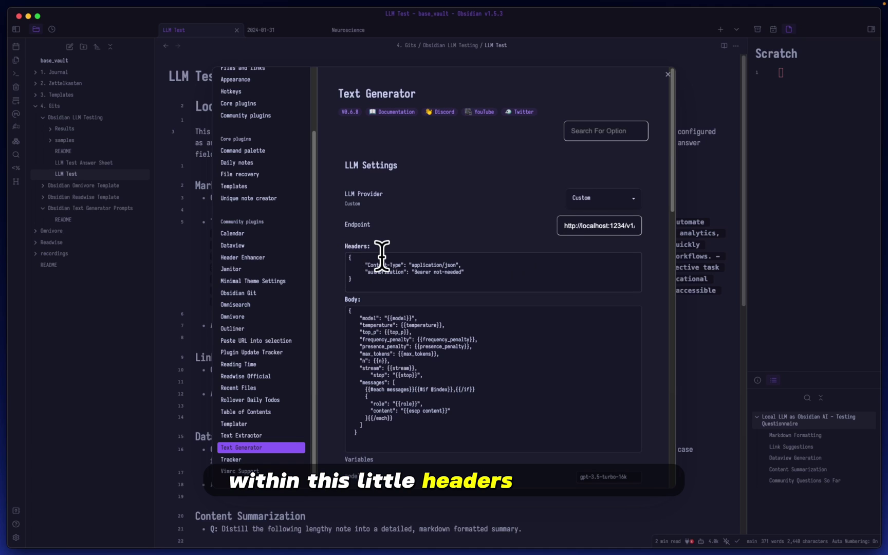
pyautogui.scroll(-1, 458, 255)
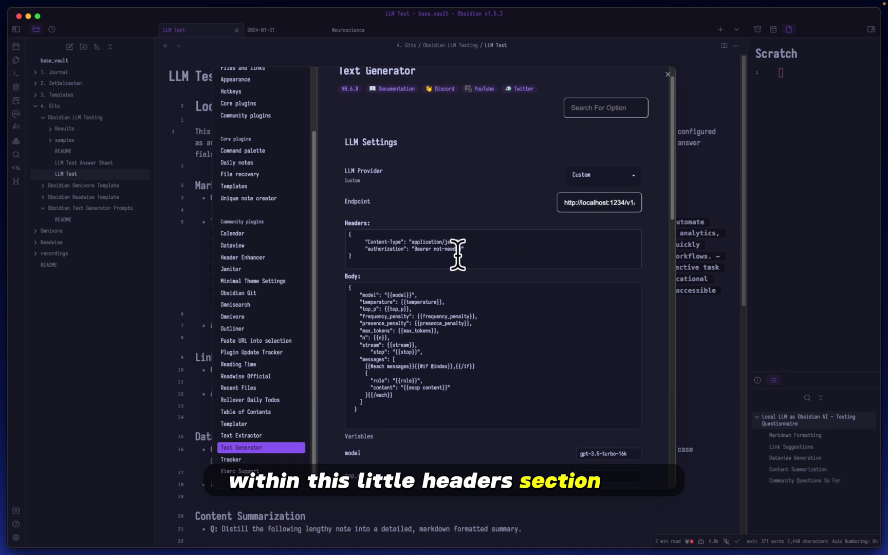
pyautogui.click(376, 255)
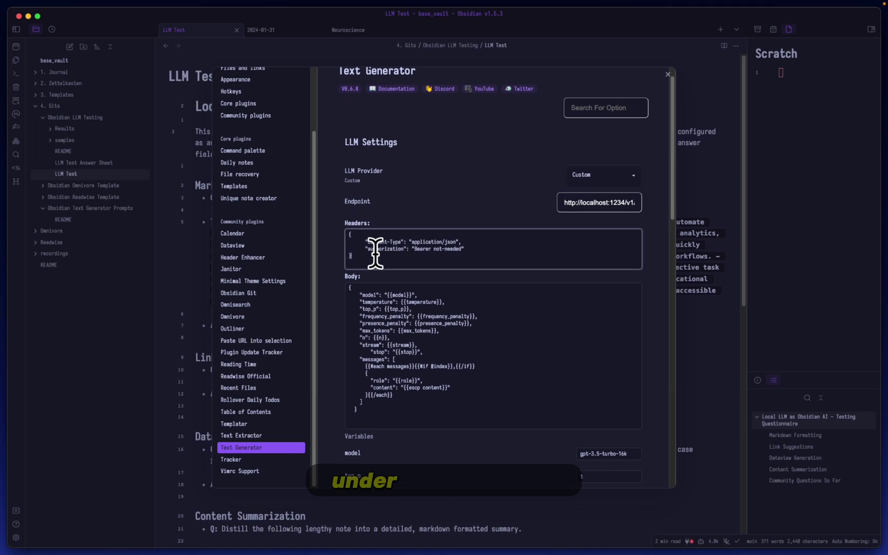
pyautogui.click(414, 249)
pyautogui.moveTo(431, 252); pyautogui.dragTo(447, 278)
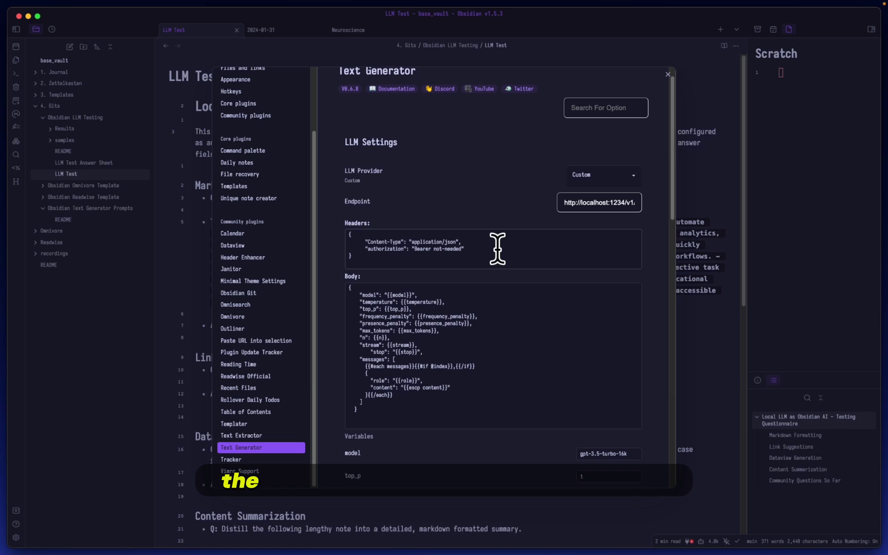
# Filter the Text Generator options by searching for 'modal'.
pyautogui.scroll(-1, 515, 335)
pyautogui.scroll(-10, 515, 335)
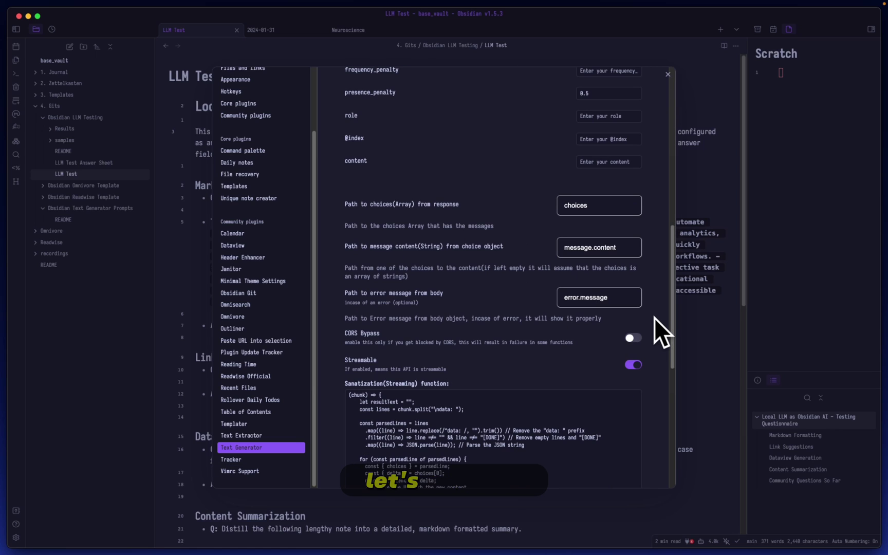
pyautogui.scroll(-15, 654, 318)
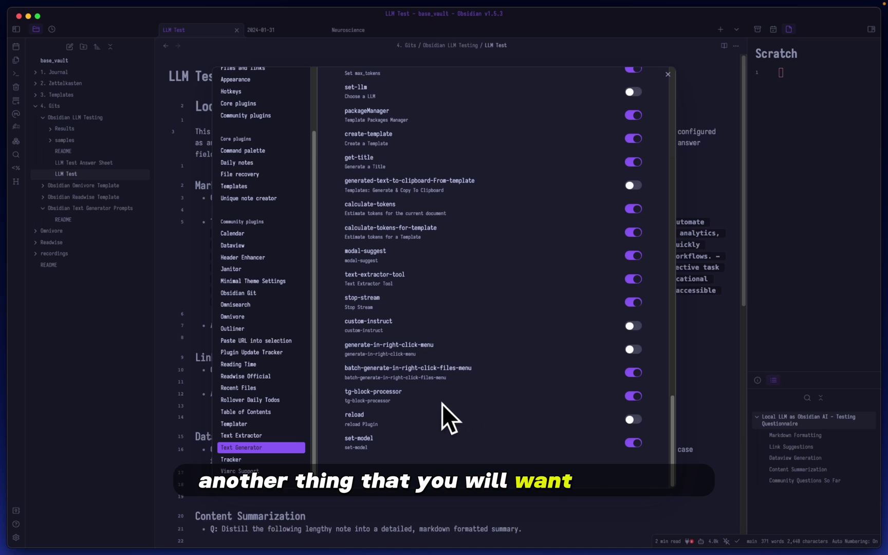
pyautogui.click(271, 447)
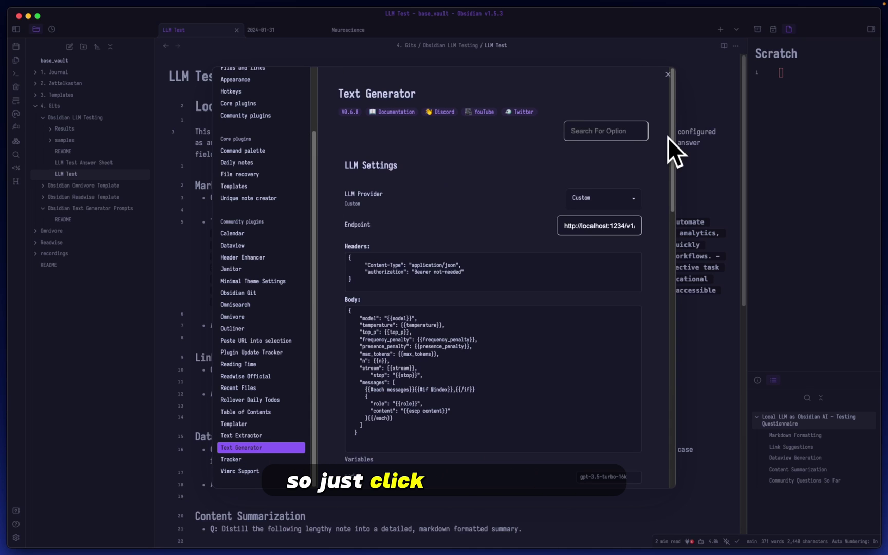
pyautogui.click(601, 131)
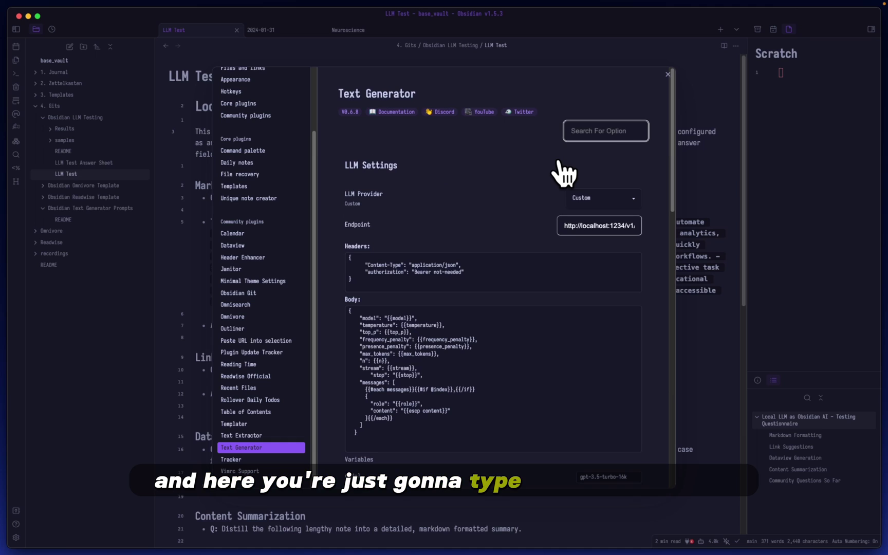
pyautogui.write('modal')
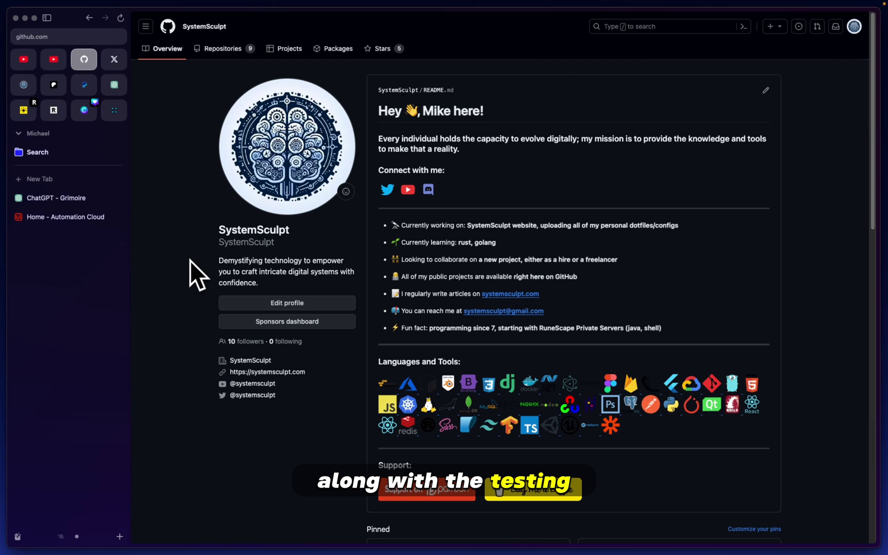
# Open GenRelations.md from obsidian_templates under textgenerator/prompts/text_gen.
pyautogui.scroll(-10, 189, 261)
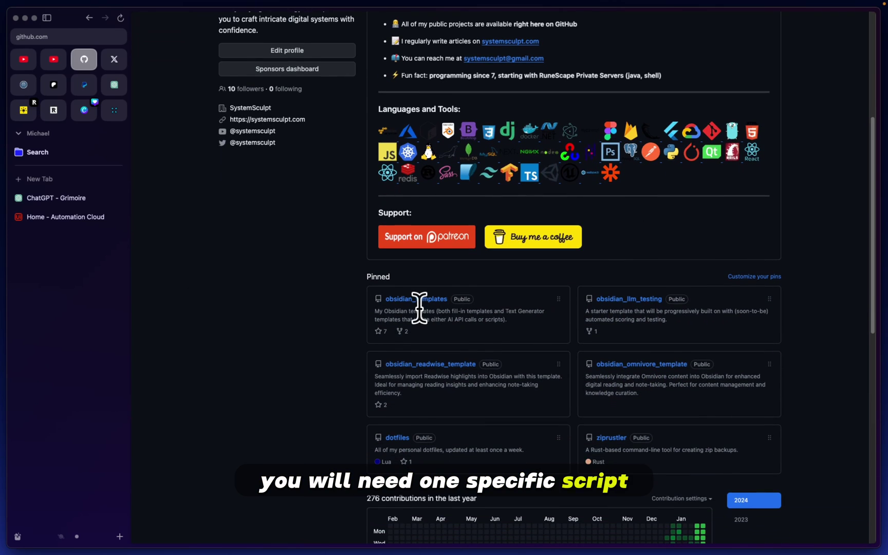
pyautogui.click(427, 301)
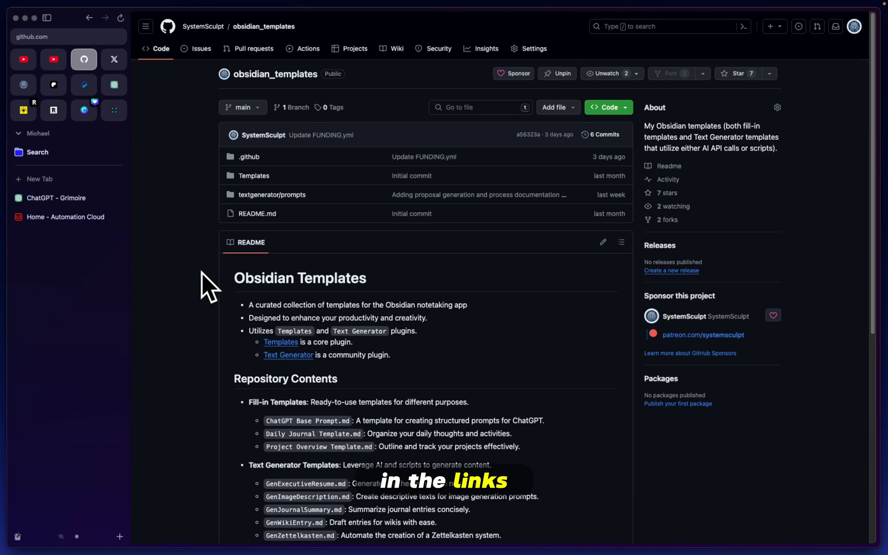
pyautogui.click(278, 196)
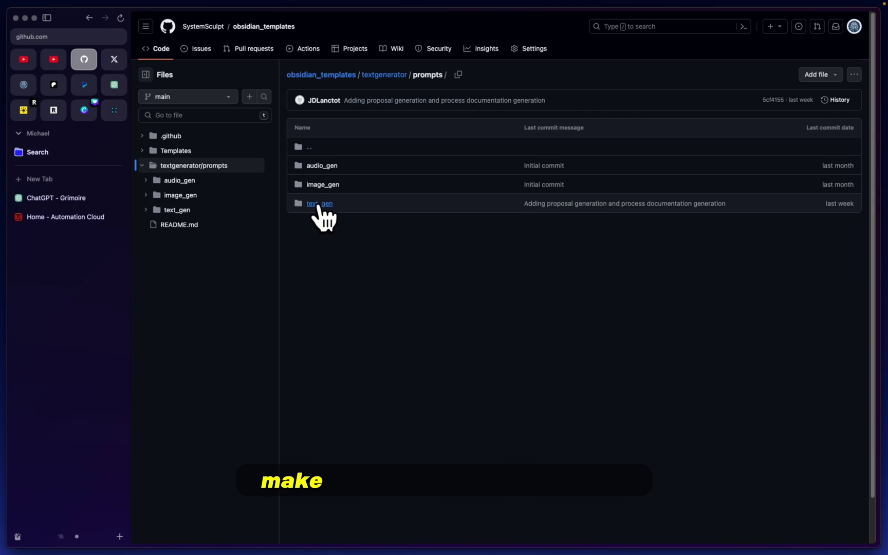
pyautogui.click(344, 209)
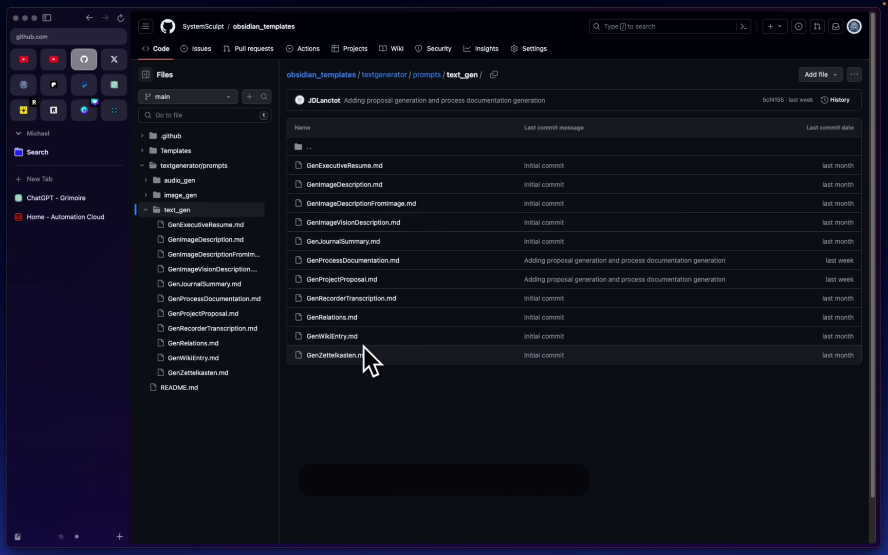
pyautogui.click(331, 319)
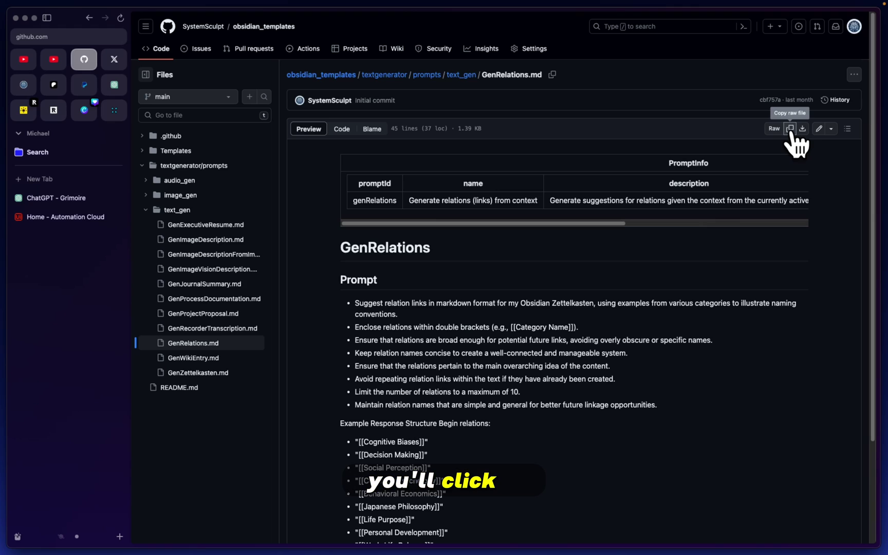
# Copy GenRelations.md's raw contents and switch to its Code view.
pyautogui.click(790, 129)
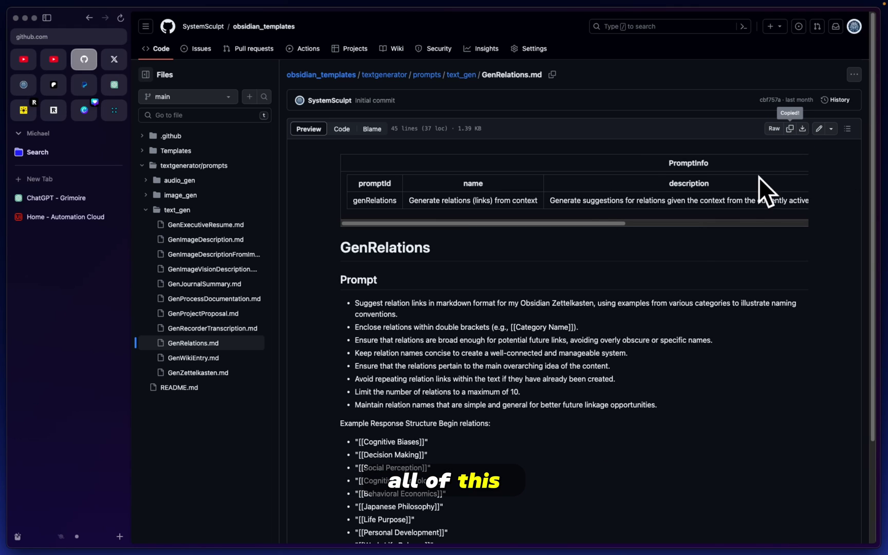
pyautogui.click(349, 132)
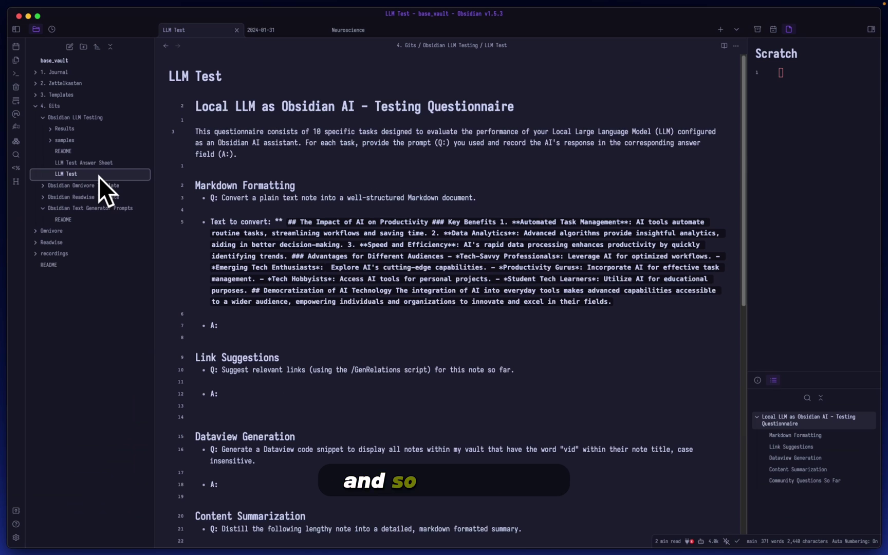
pyautogui.press('super+comma')
# Expand Advanced Settings to check the prompts path 3. Templates/textgenerator/prompts, then close Settings.
pyautogui.scroll(-5, 343, 287)
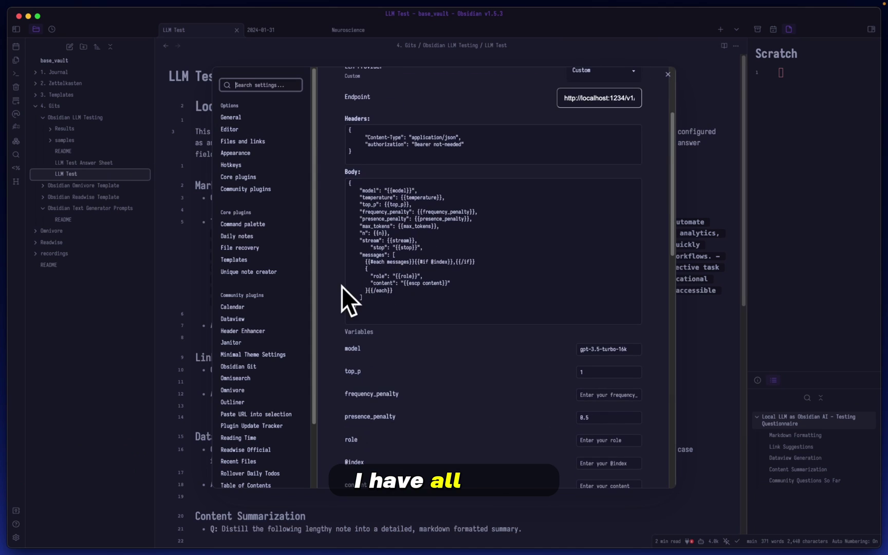
pyautogui.scroll(-5, 339, 282)
pyautogui.scroll(-10, 454, 309)
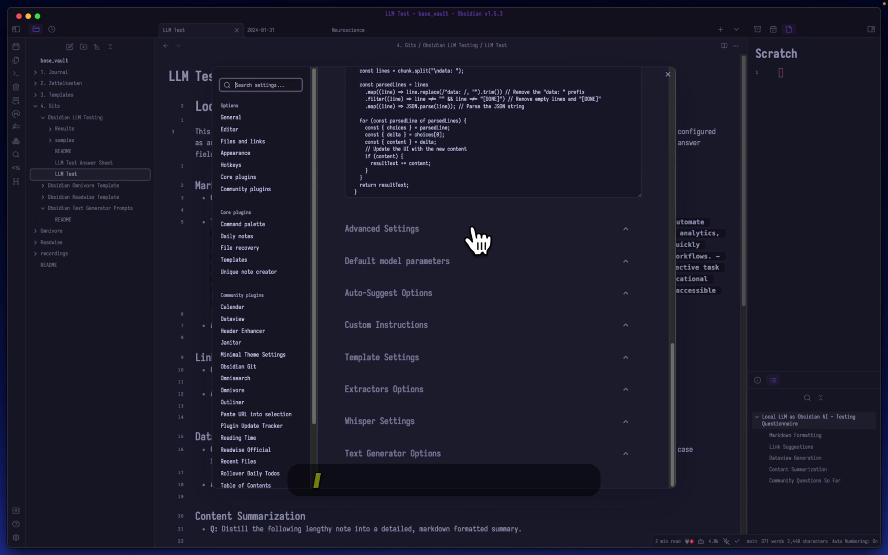
pyautogui.click(477, 240)
pyautogui.scroll(-1, 478, 265)
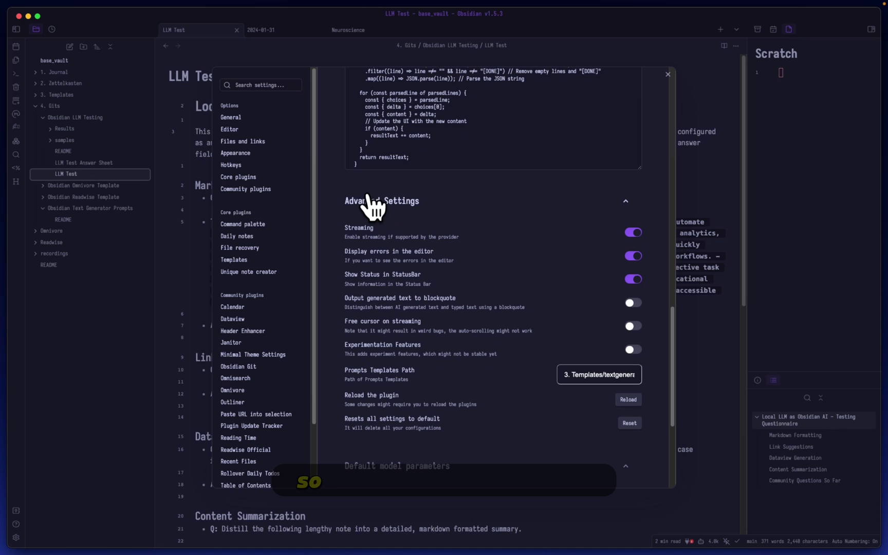
pyautogui.scroll(-2, 433, 385)
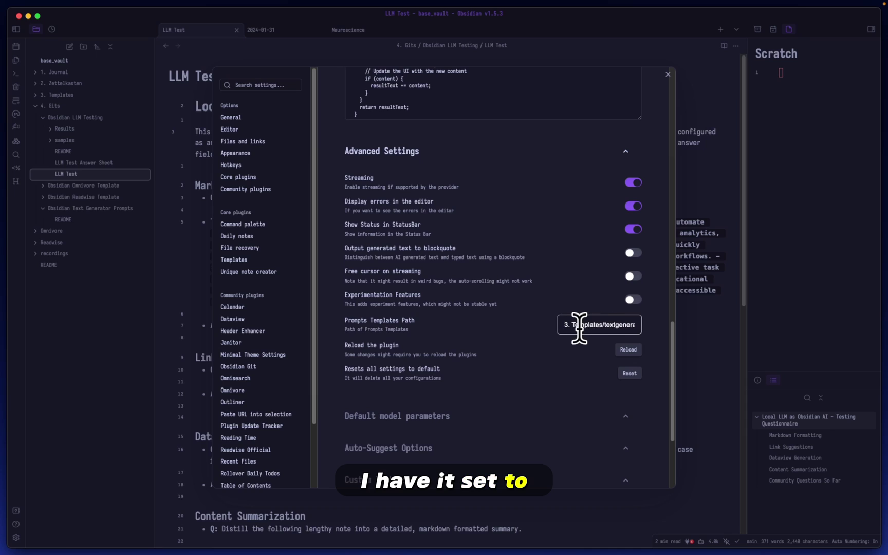
pyautogui.click(614, 326)
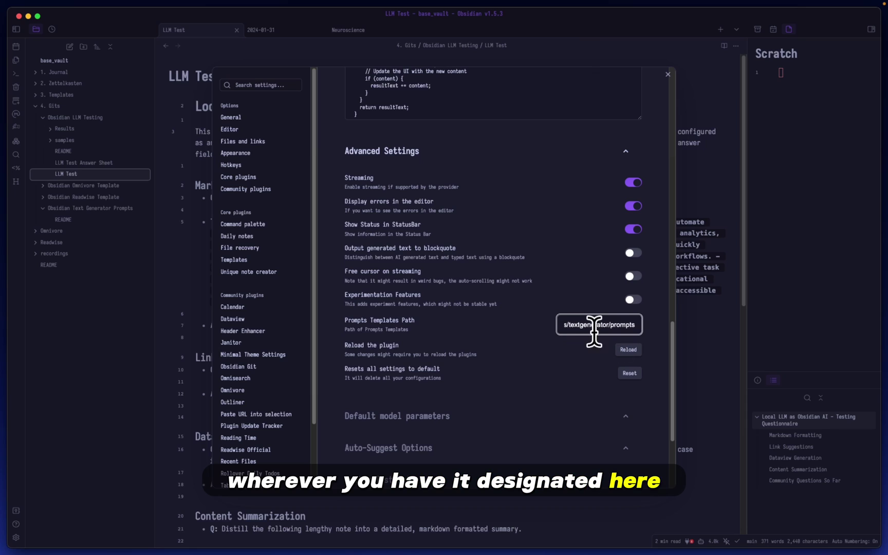
pyautogui.press('Escape')
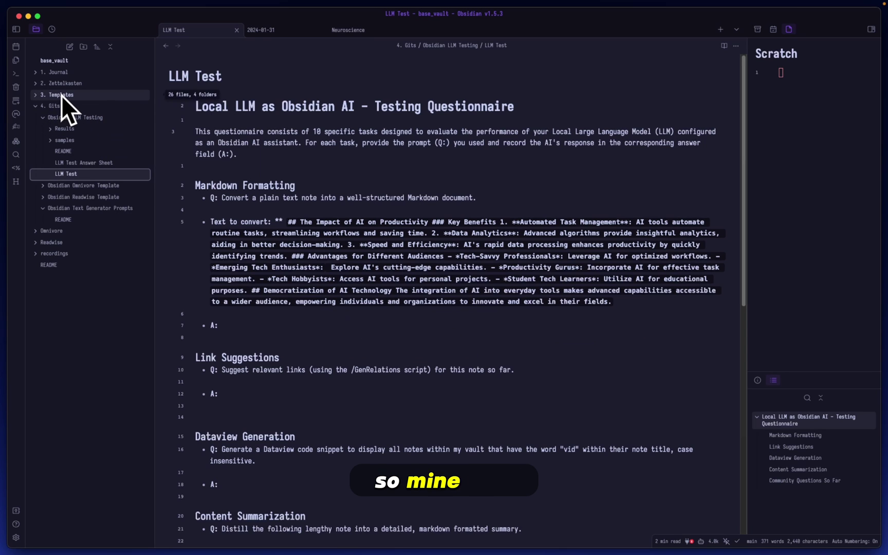
# Expand 3. Templates and open the GenRelations prompt template to read through it.
pyautogui.click(98, 96)
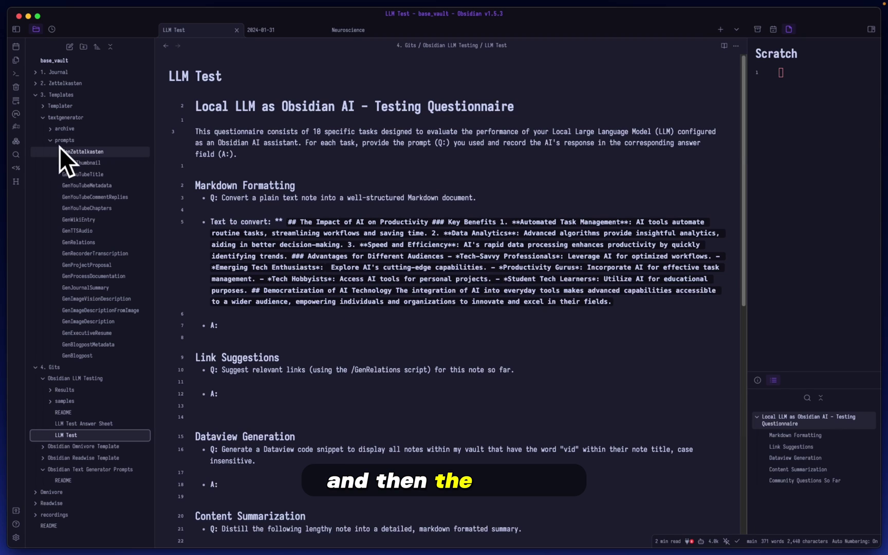
pyautogui.click(102, 242)
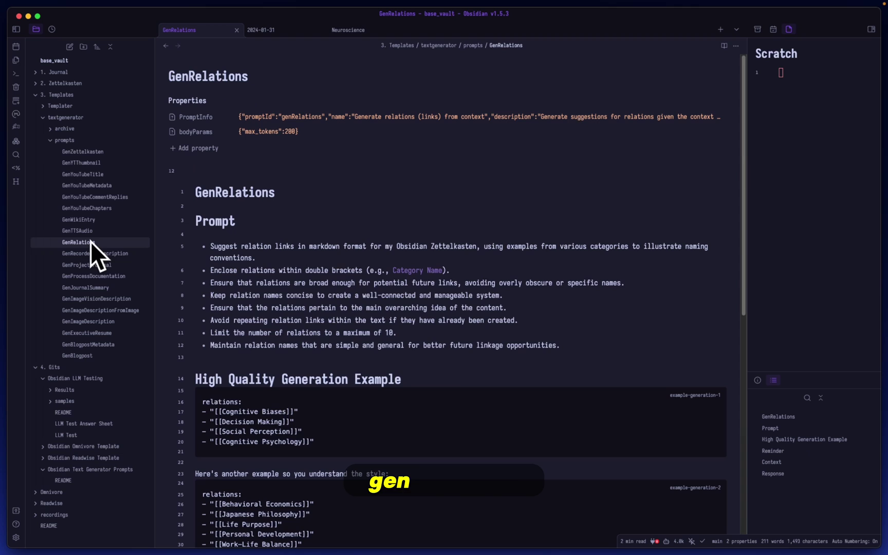
pyautogui.scroll(-5, 481, 298)
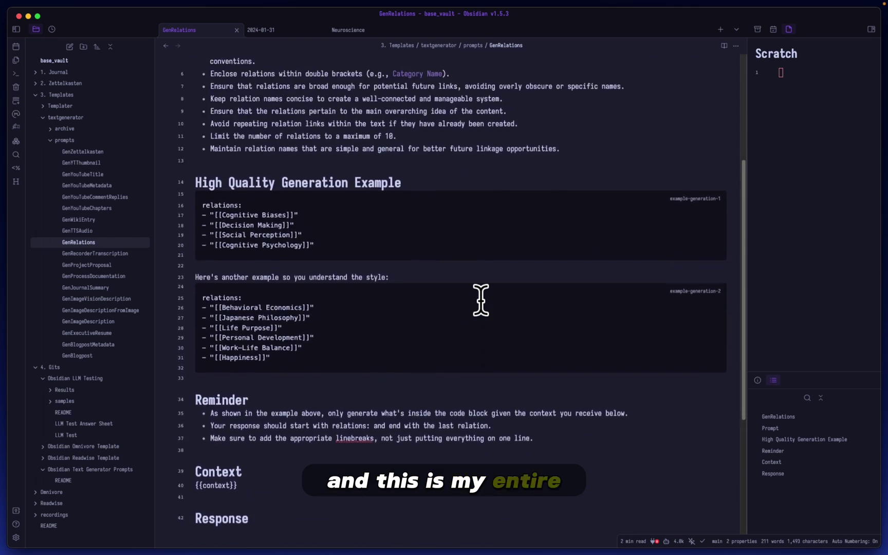
pyautogui.scroll(5, 481, 298)
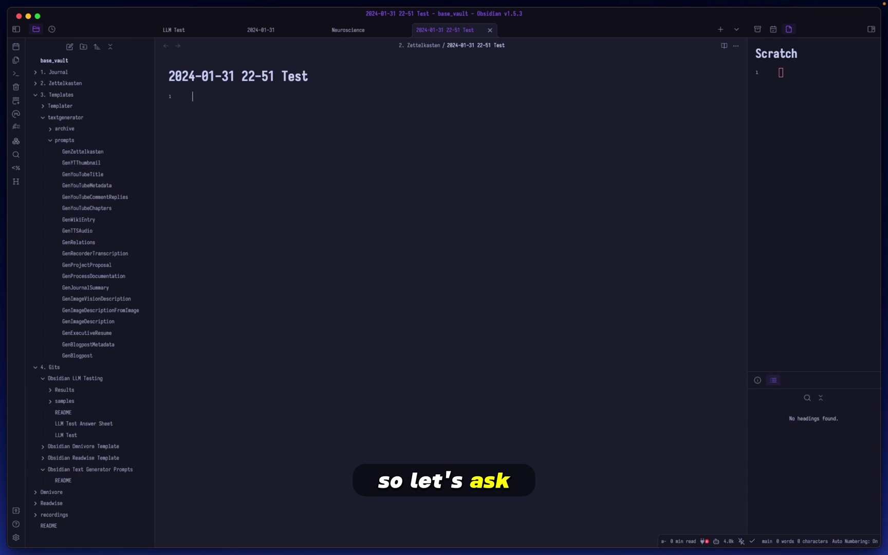
# Write the question 'What is an LLM?' and run Text Generator: Generate Text! on it.
pyautogui.write('What is an LLM?')
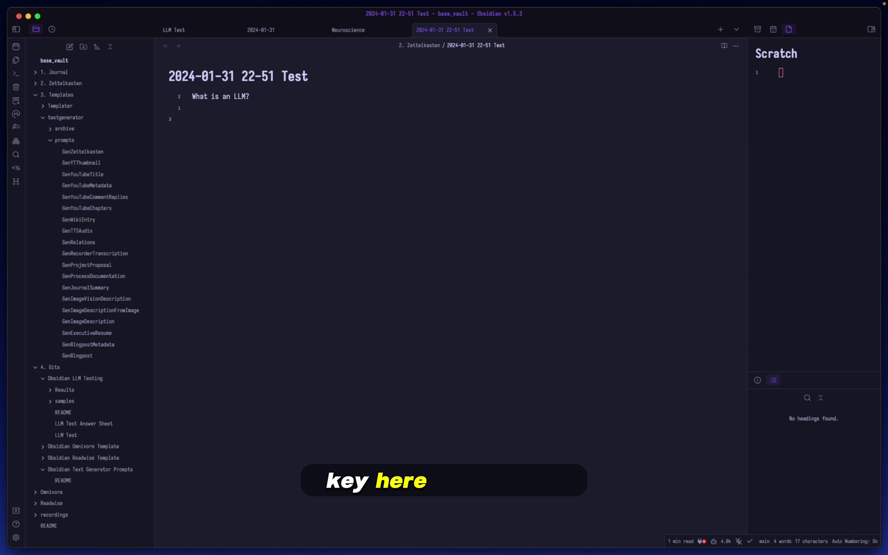
pyautogui.press('super+p')
pyautogui.write('generate text')
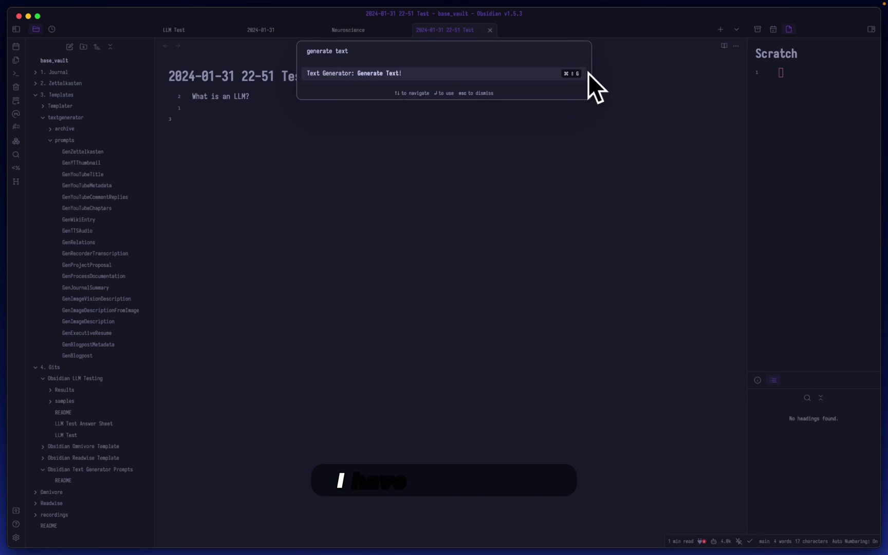
pyautogui.click(448, 73)
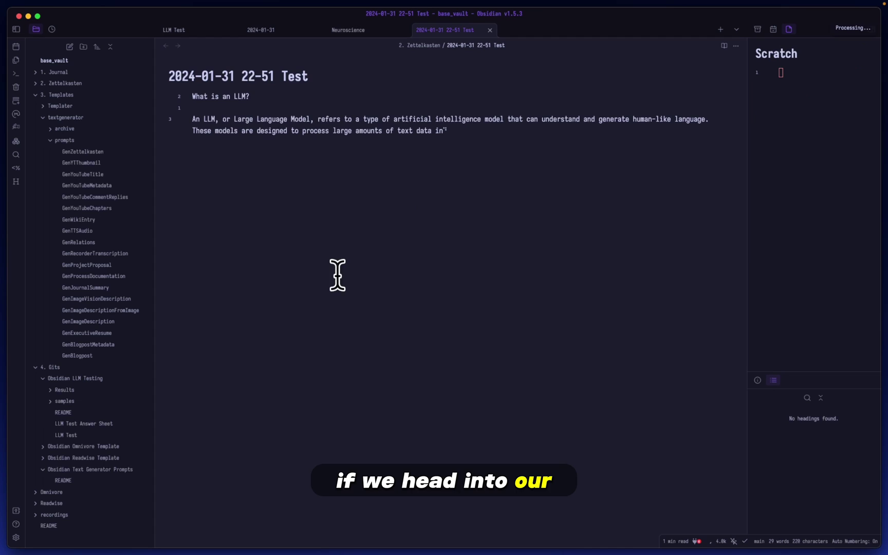
pyautogui.moveTo(358, 549)
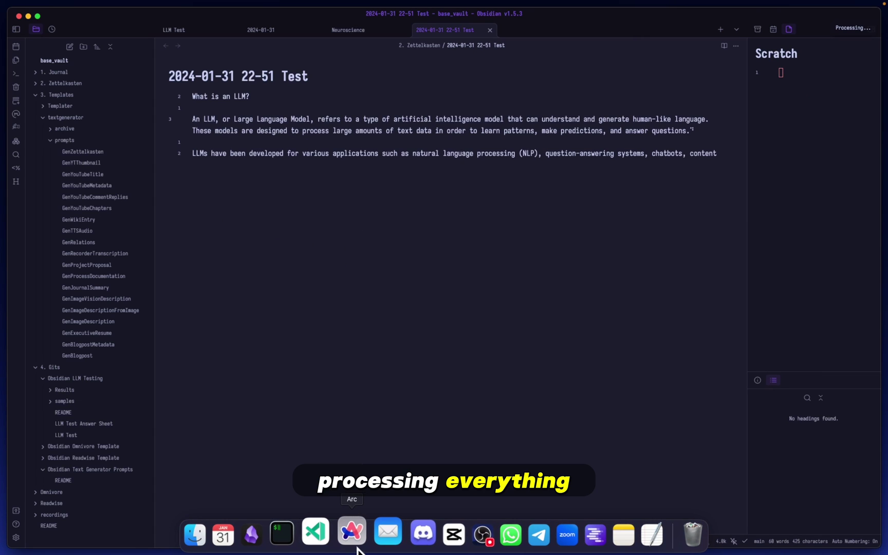
pyautogui.click(585, 540)
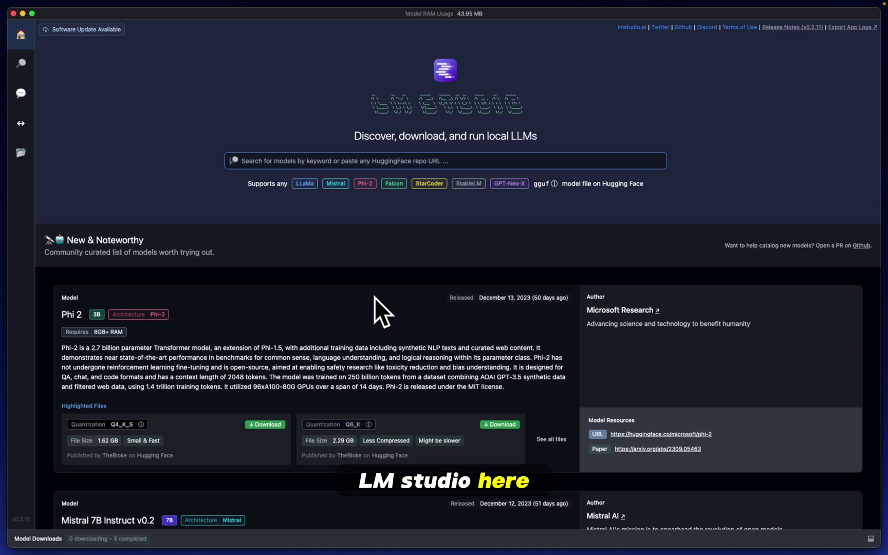
pyautogui.click(21, 123)
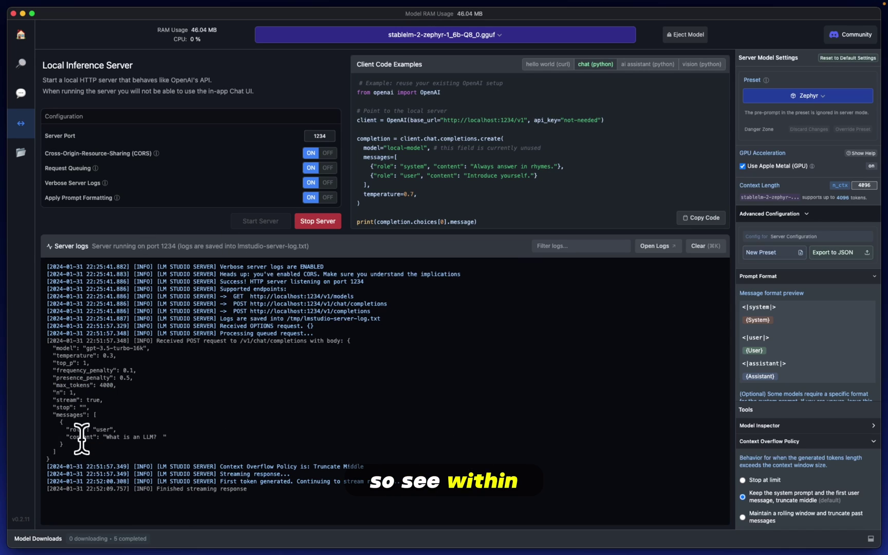
pyautogui.moveTo(104, 438); pyautogui.dragTo(162, 440)
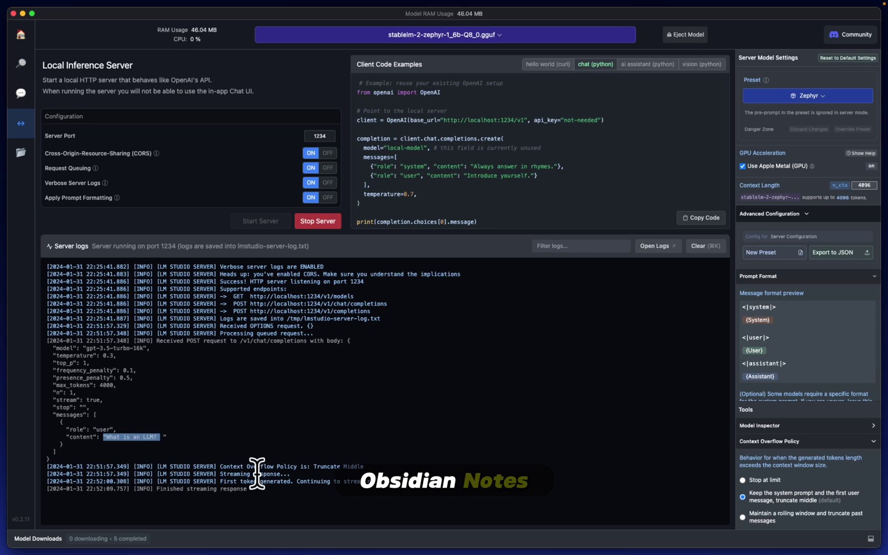
pyautogui.click(181, 492)
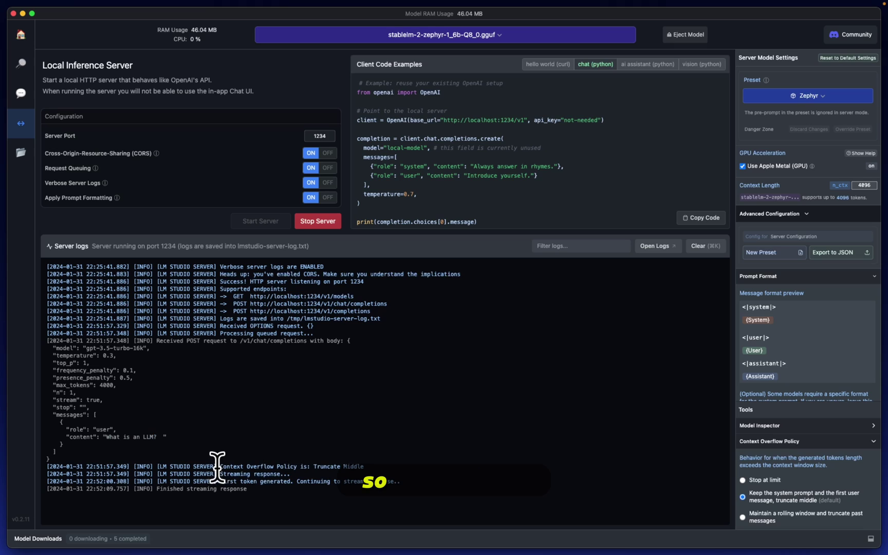
pyautogui.moveTo(220, 474); pyautogui.dragTo(305, 474)
pyautogui.click(223, 485)
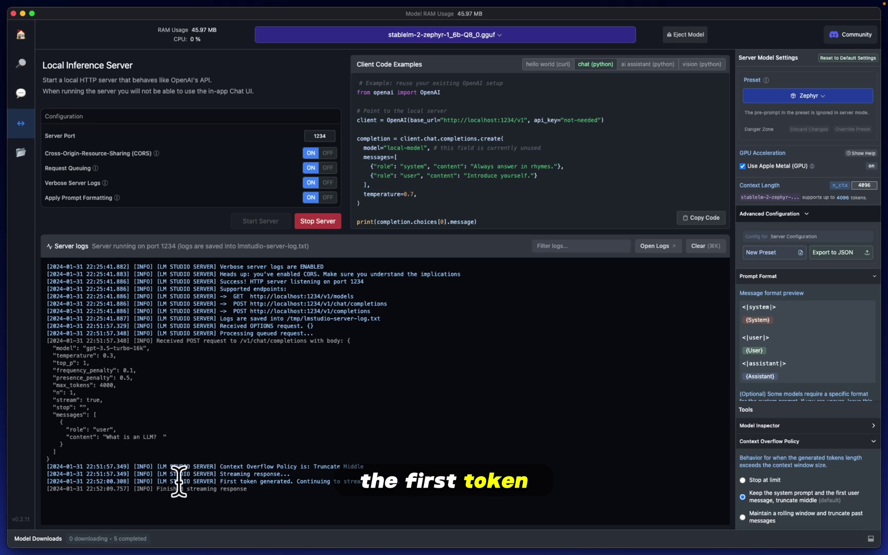
pyautogui.moveTo(158, 489); pyautogui.dragTo(262, 493)
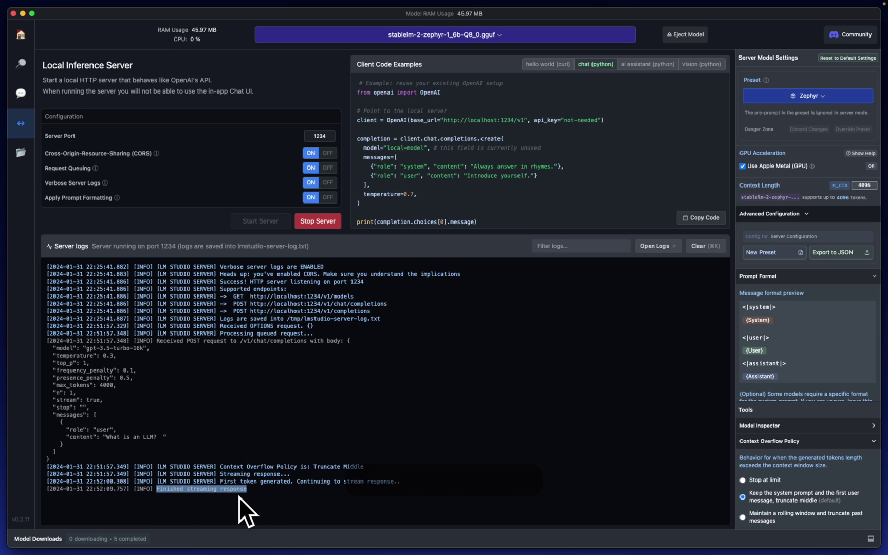
pyautogui.moveTo(333, 552)
pyautogui.click(253, 536)
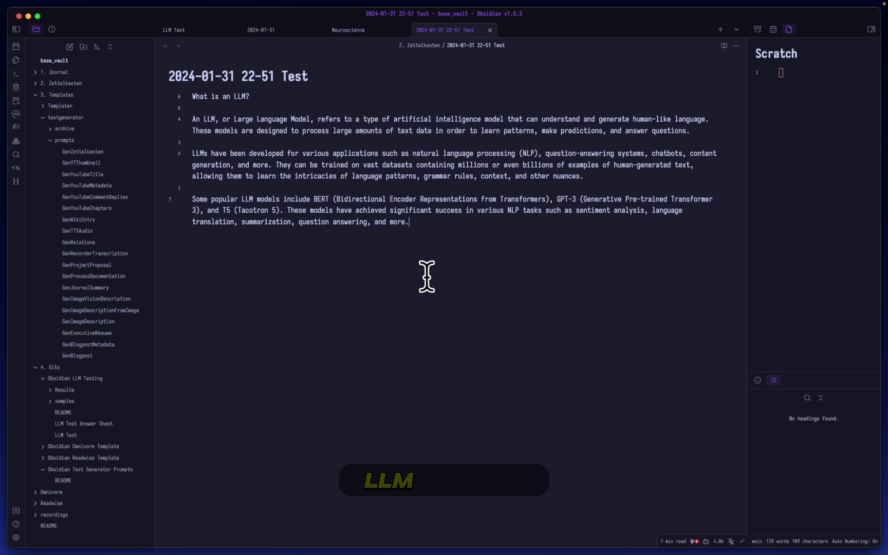
# Review the generated answer by selecting the whole text, the first paragraph and the last two paragraphs.
pyautogui.moveTo(434, 238); pyautogui.dragTo(178, 123)
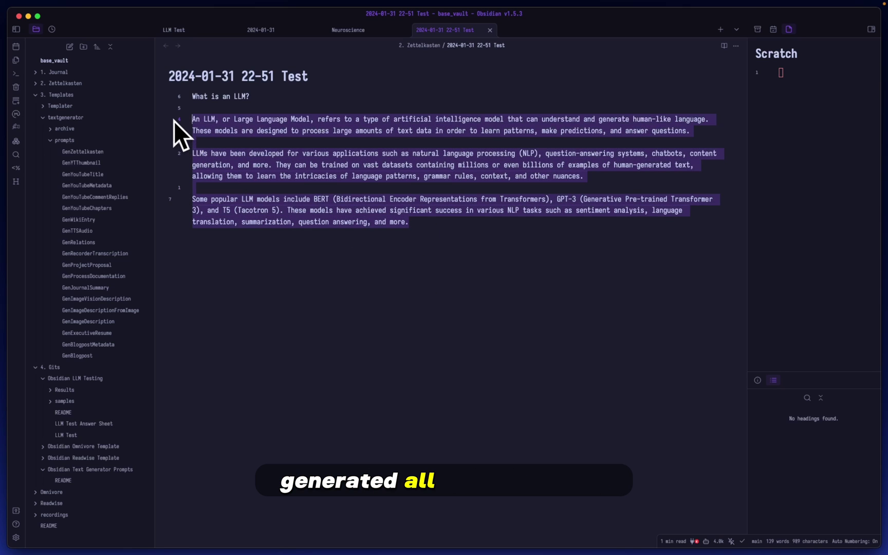
pyautogui.click(375, 282)
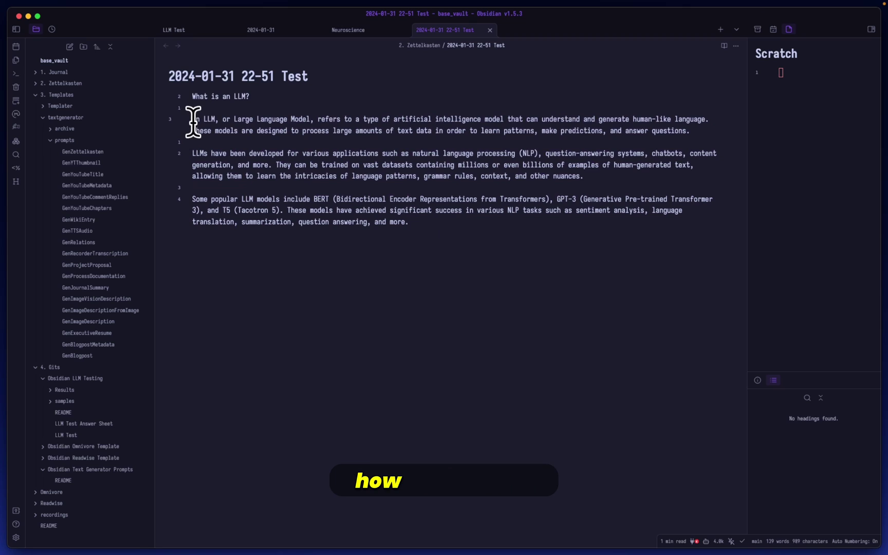
pyautogui.tripleClick(252, 134)
pyautogui.click(252, 143)
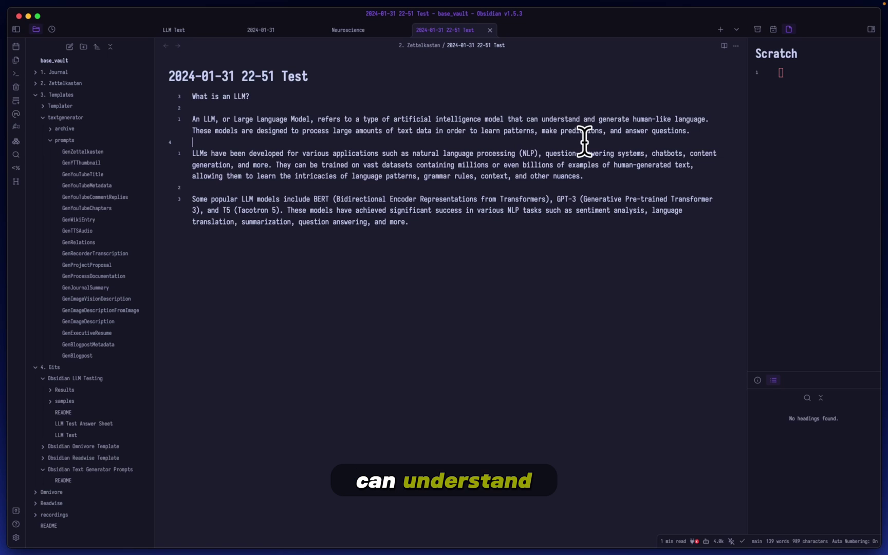
pyautogui.click(192, 142)
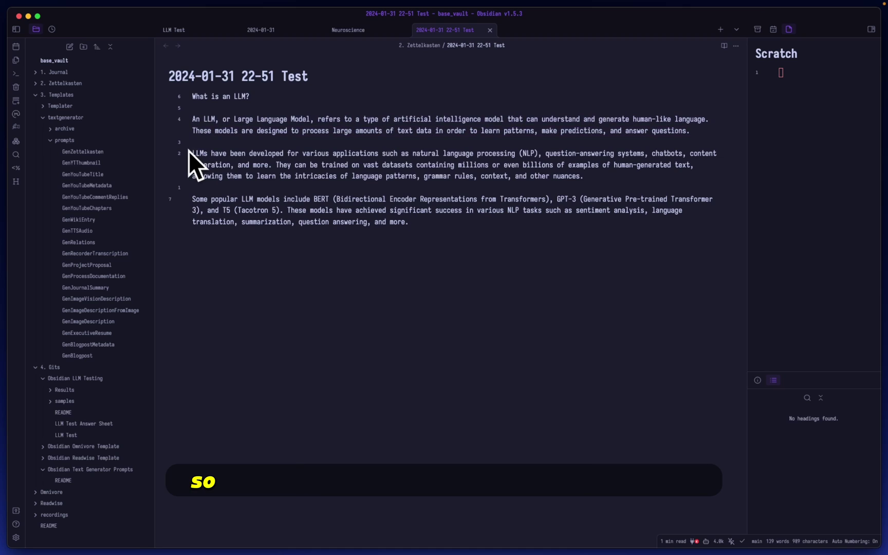
pyautogui.click(430, 234)
pyautogui.moveTo(430, 234); pyautogui.dragTo(174, 153)
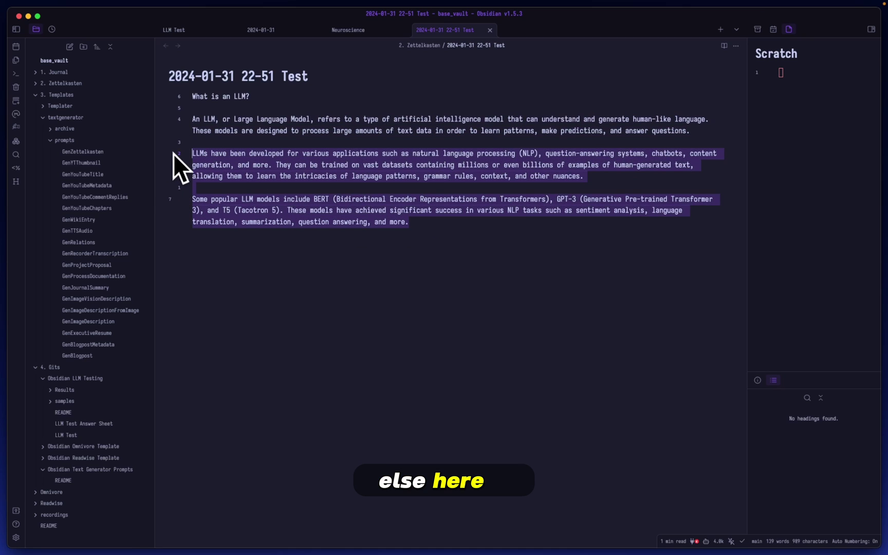
pyautogui.click(311, 257)
# Search the web for 'Tacotron 5' from the answer's last paragraph.
pyautogui.moveTo(556, 199); pyautogui.dragTo(580, 198)
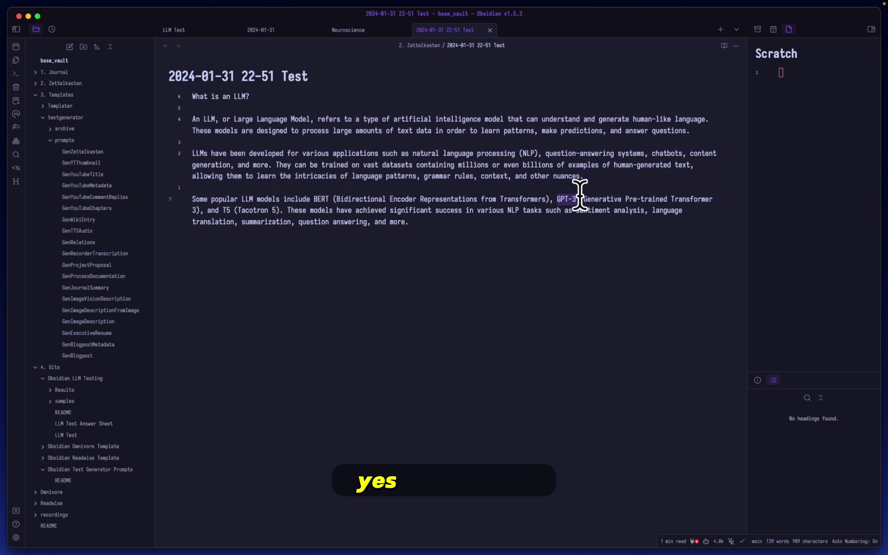
pyautogui.moveTo(238, 210); pyautogui.dragTo(276, 212)
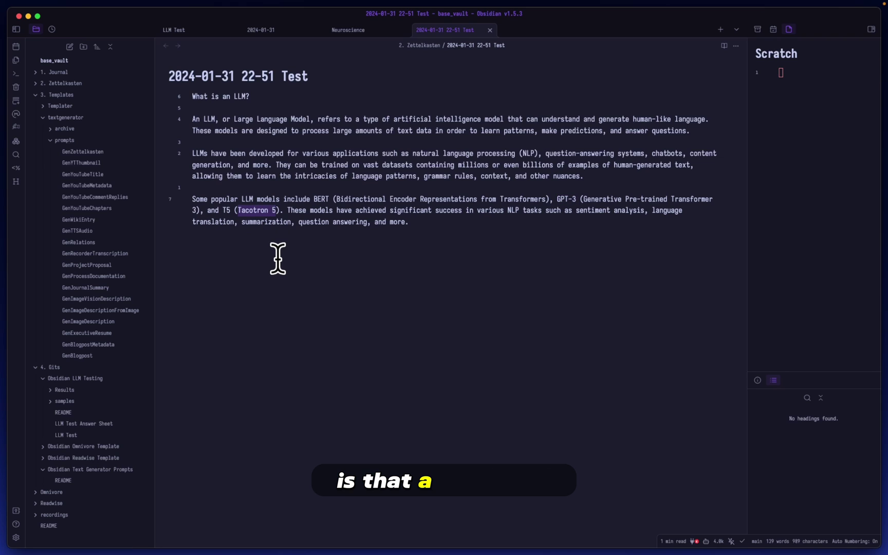
pyautogui.press('super+shift+s')
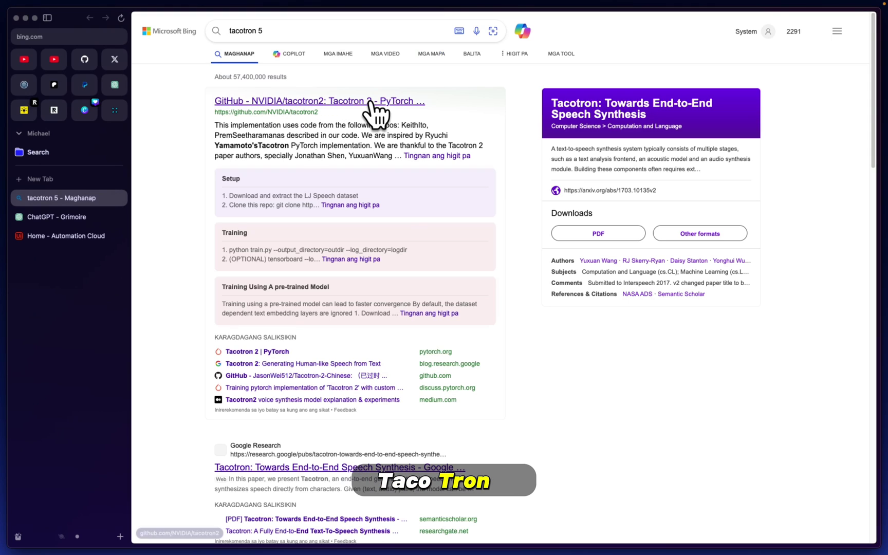
# View NVIDIA's tacotron2 GitHub repository from the Bing results, then mark the answer's last paragraph in Obsidian.
pyautogui.moveTo(380, 114)
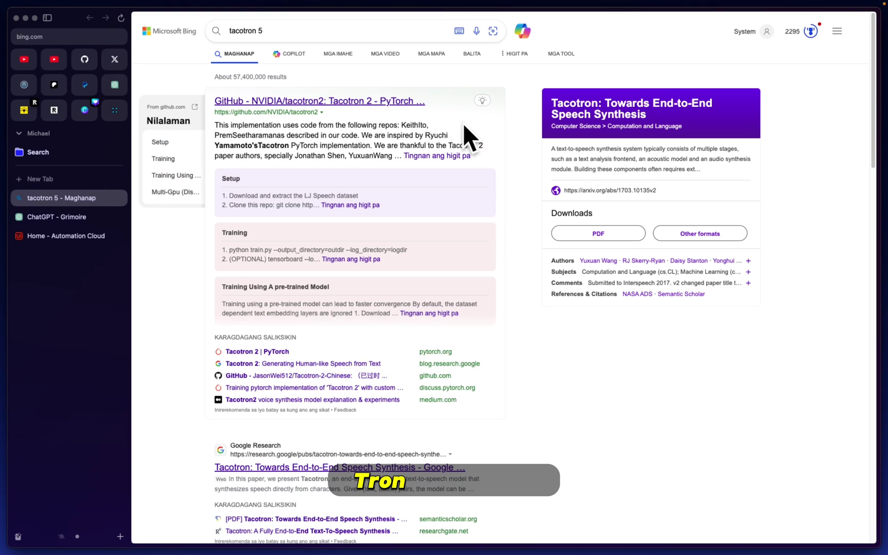
pyautogui.click(397, 96)
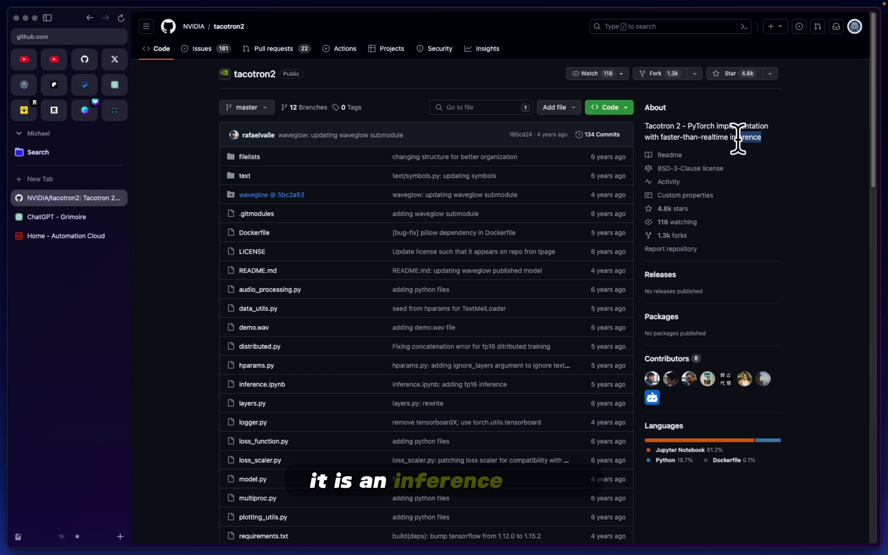
pyautogui.scroll(-12, 800, 133)
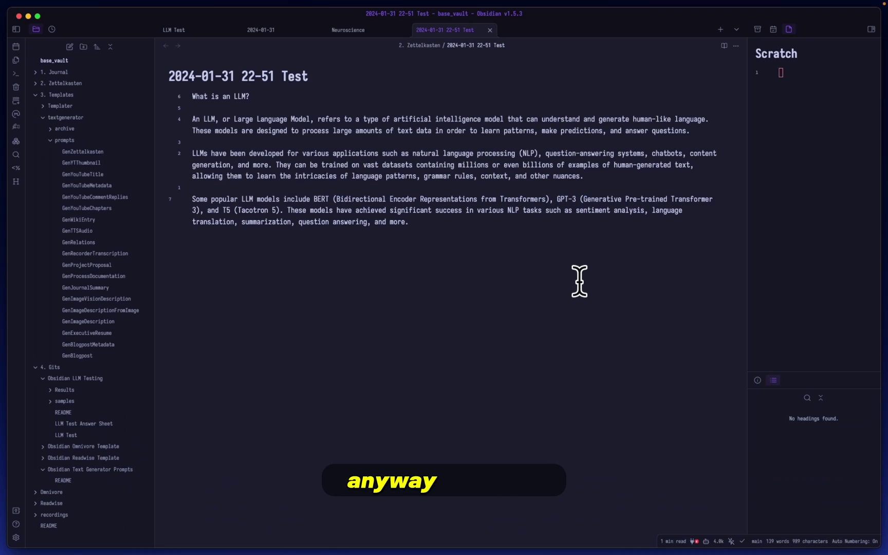
pyautogui.moveTo(460, 234); pyautogui.dragTo(236, 236)
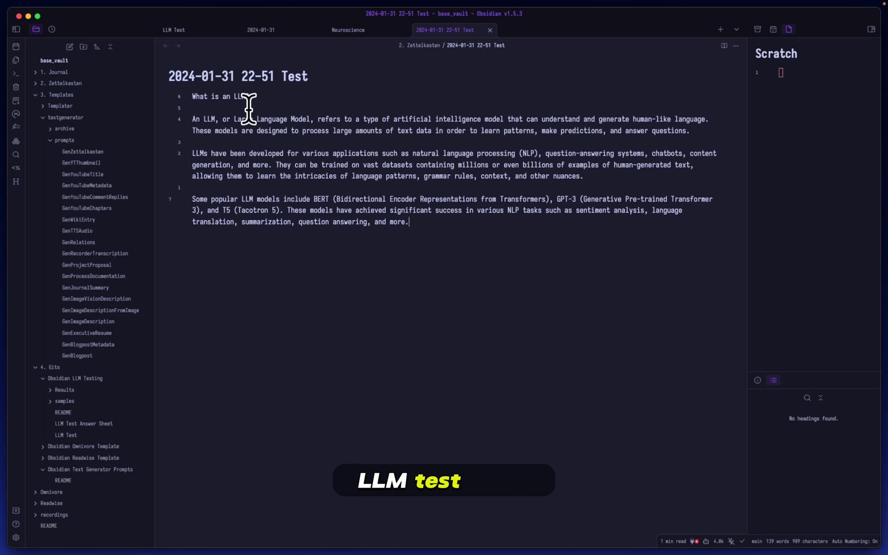
# Switch to the LLM Test questionnaire note.
pyautogui.click(193, 26)
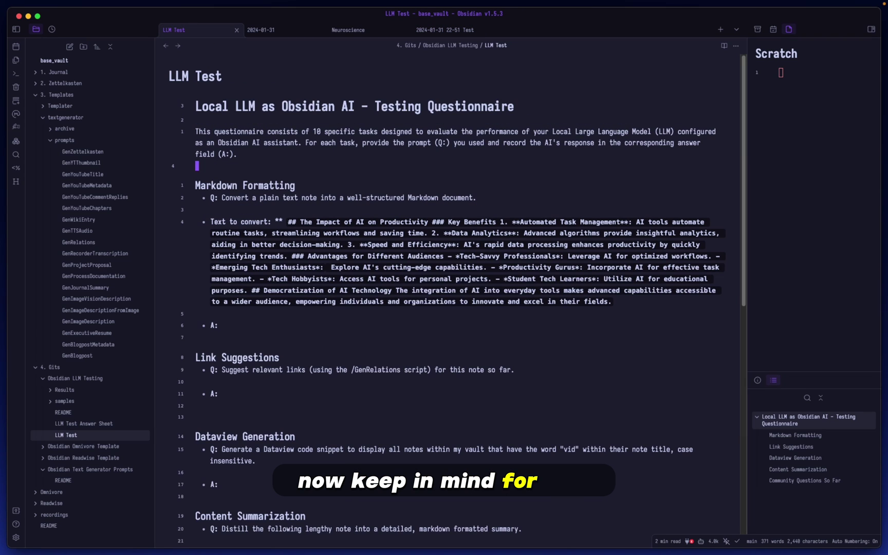